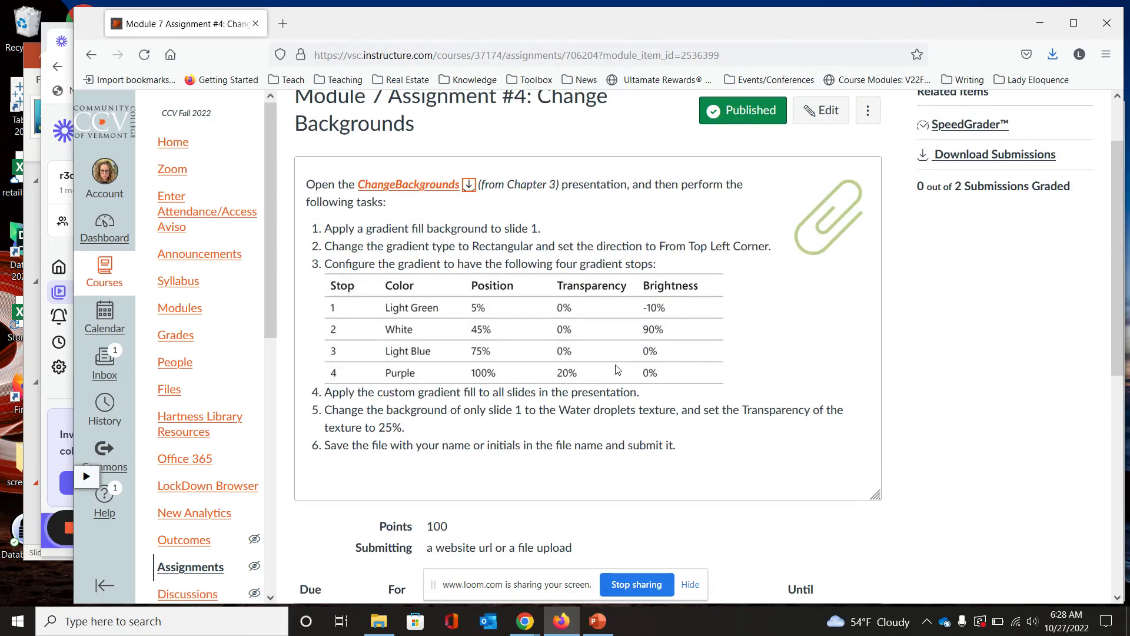
pyautogui.scroll(2, 575, 406)
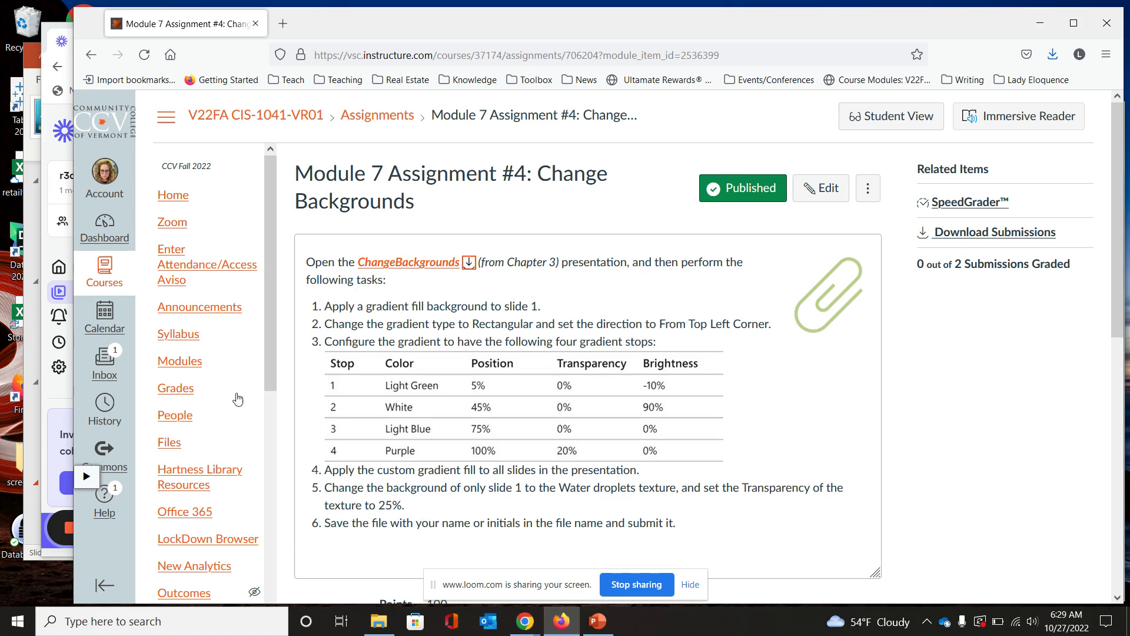
# - Close the ApplyThemes presentation without saving its changes
pyautogui.click(33, 368)
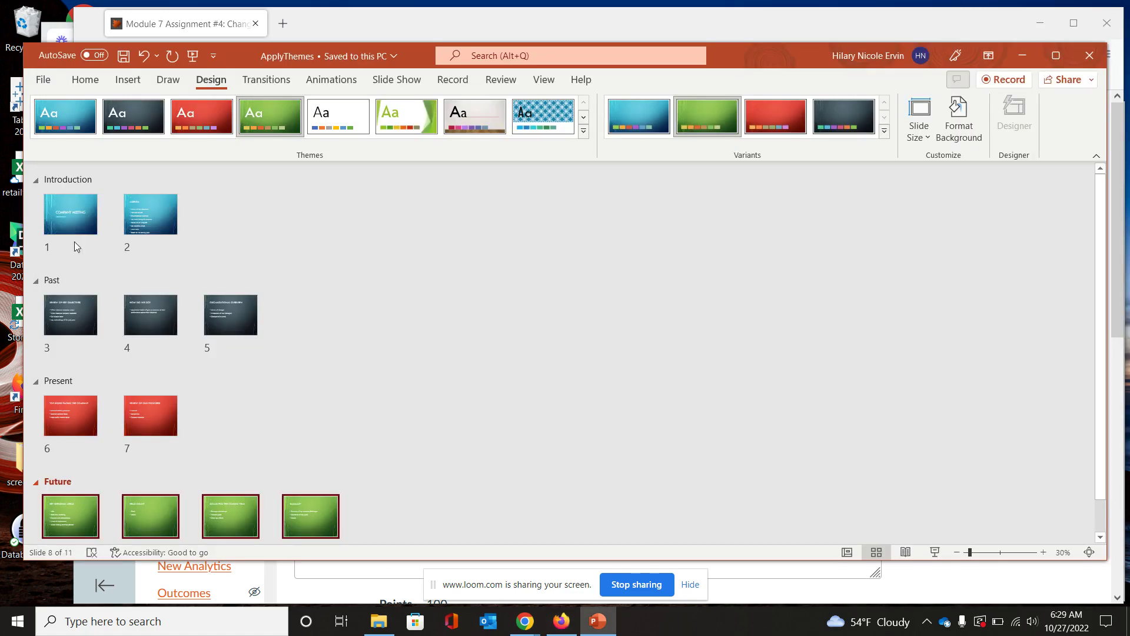
pyautogui.click(1090, 54)
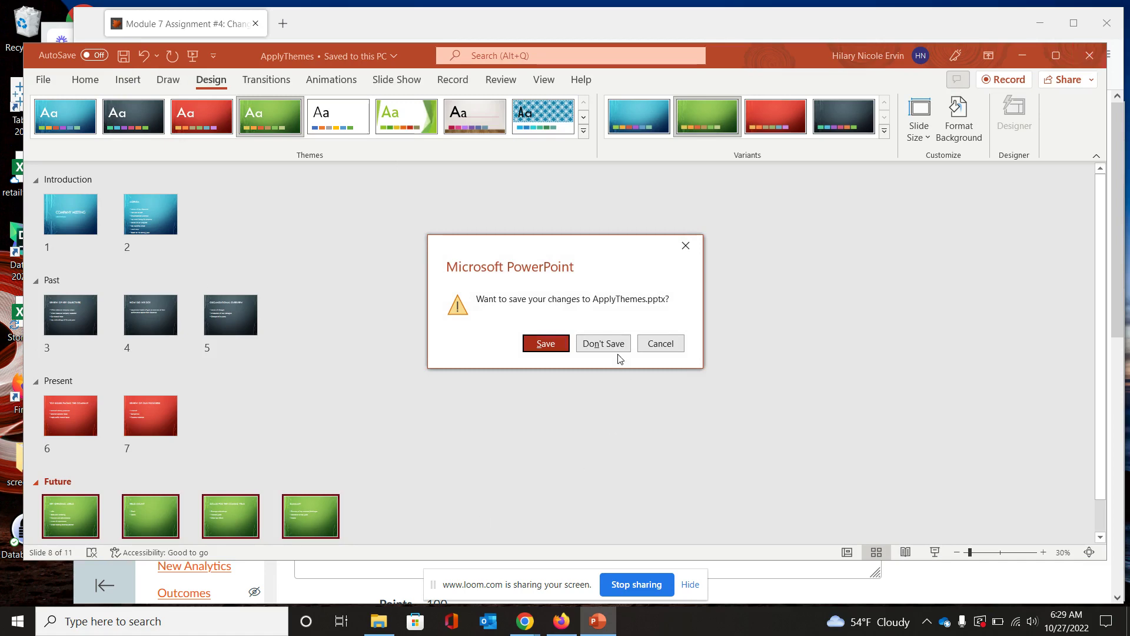
pyautogui.click(603, 345)
# - Open ChangeBackgrounds from the Downloads folder and enable editing
pyautogui.click(379, 621)
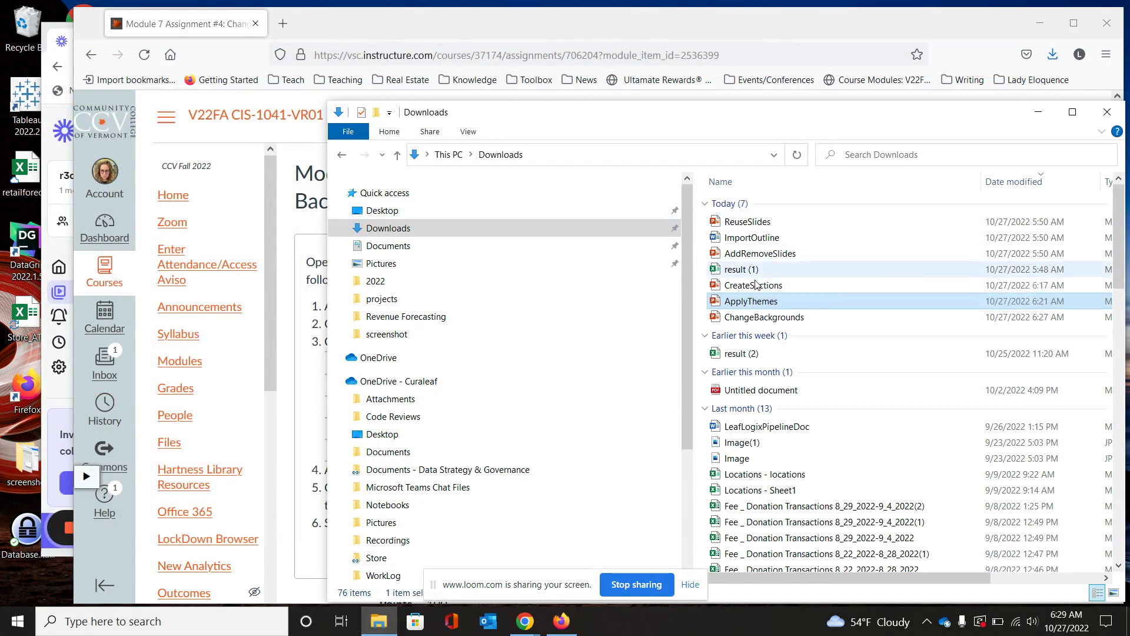
pyautogui.doubleClick(752, 318)
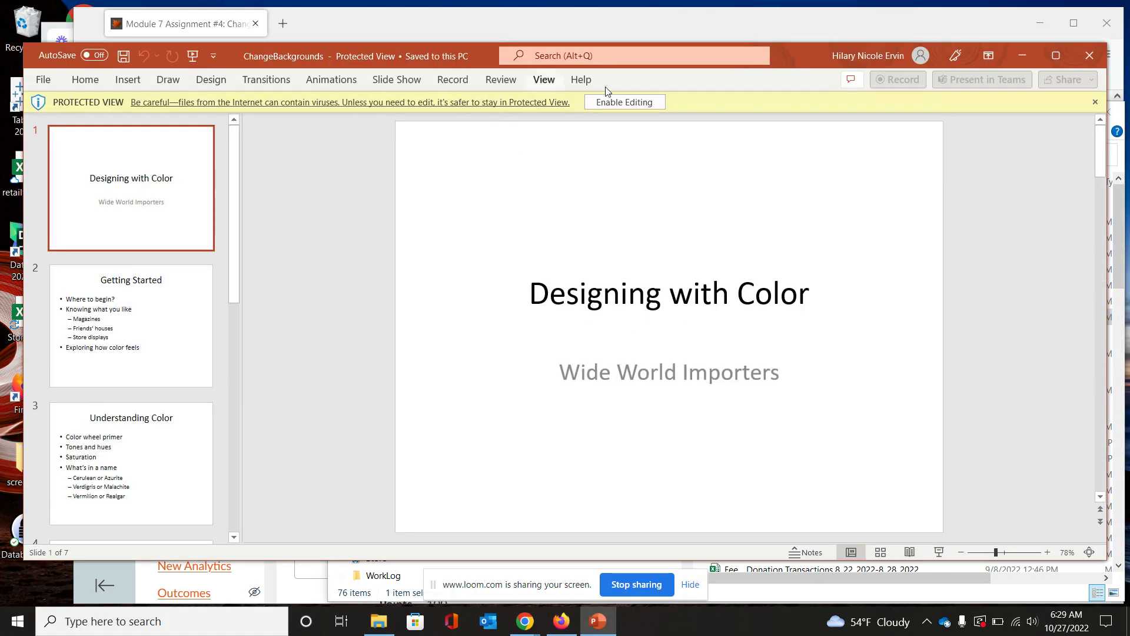
pyautogui.click(651, 102)
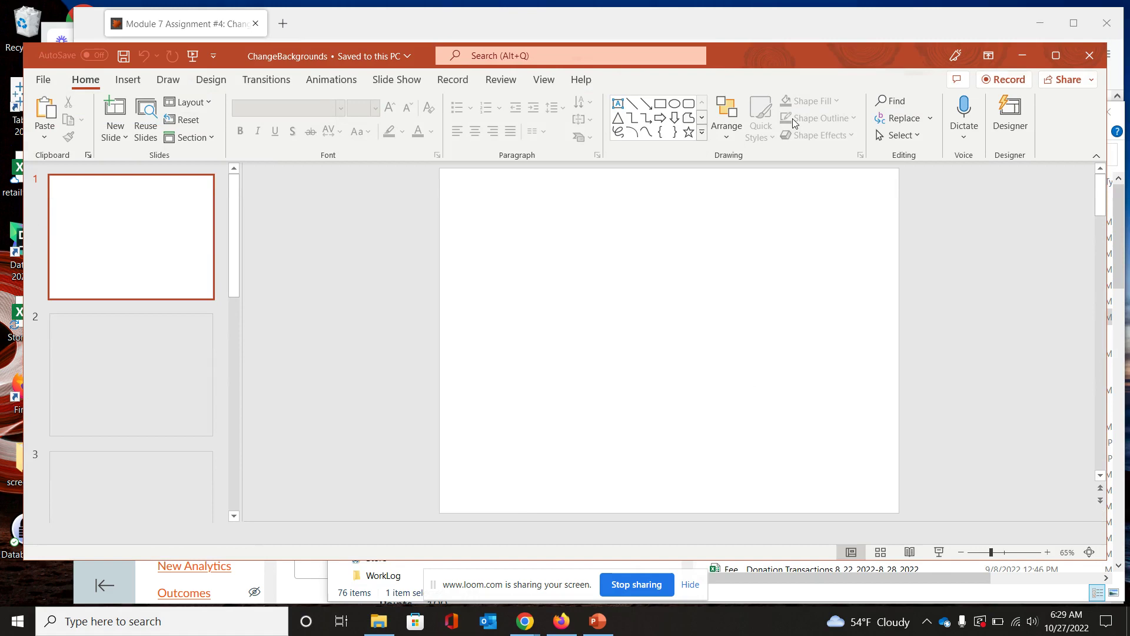
pyautogui.click(201, 80)
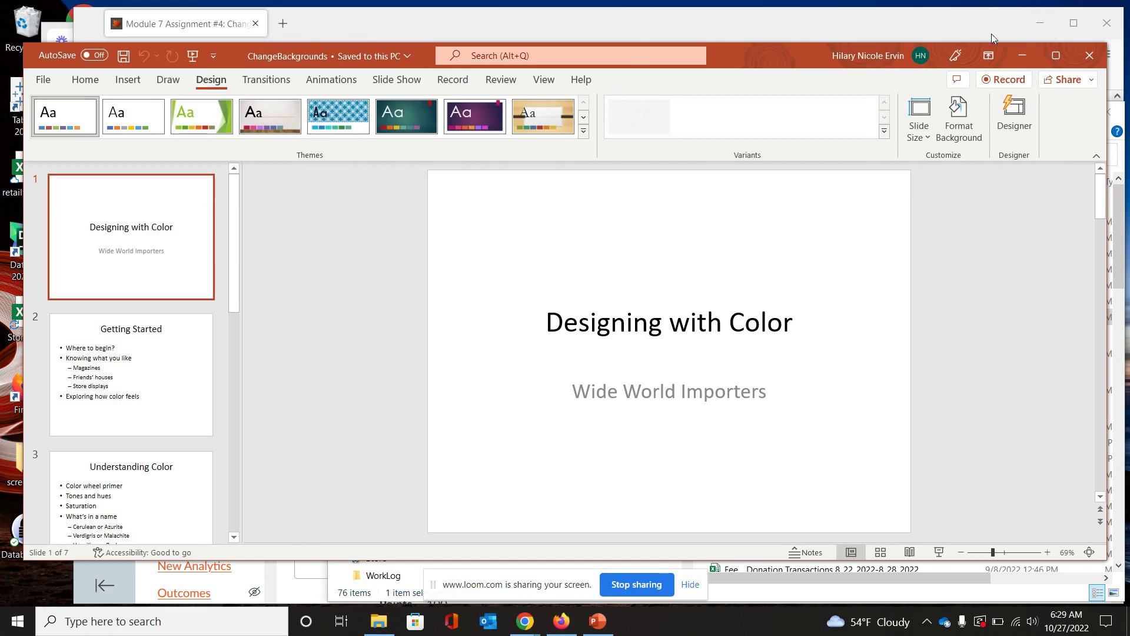
# - Switch slide 1's background to Gradient fill in the Format Background pane
pyautogui.click(968, 134)
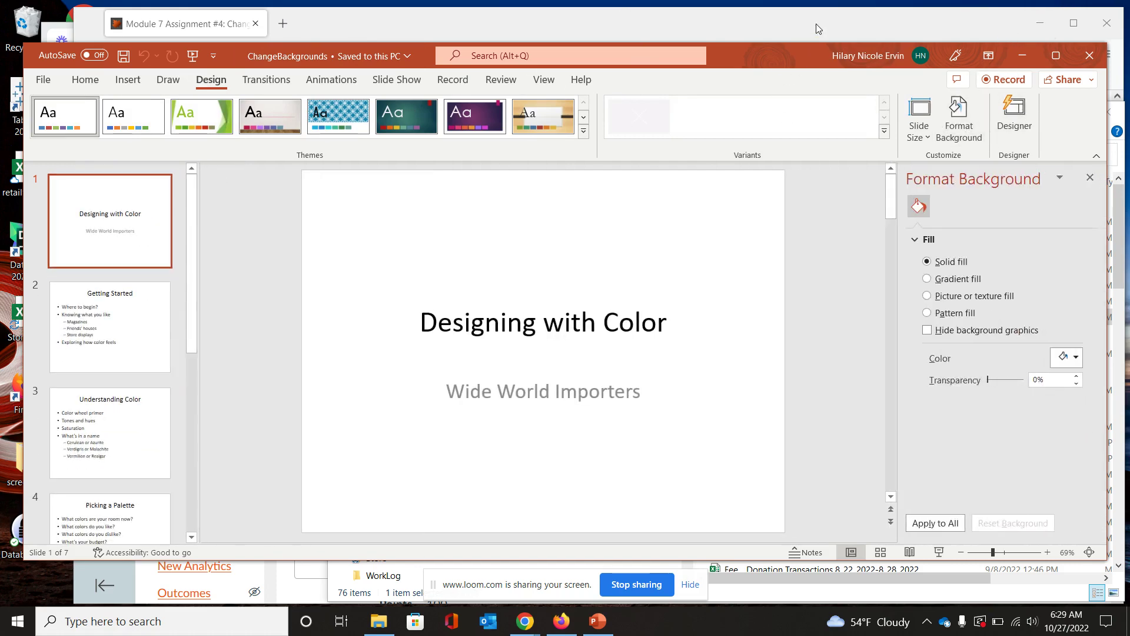
pyautogui.click(816, 24)
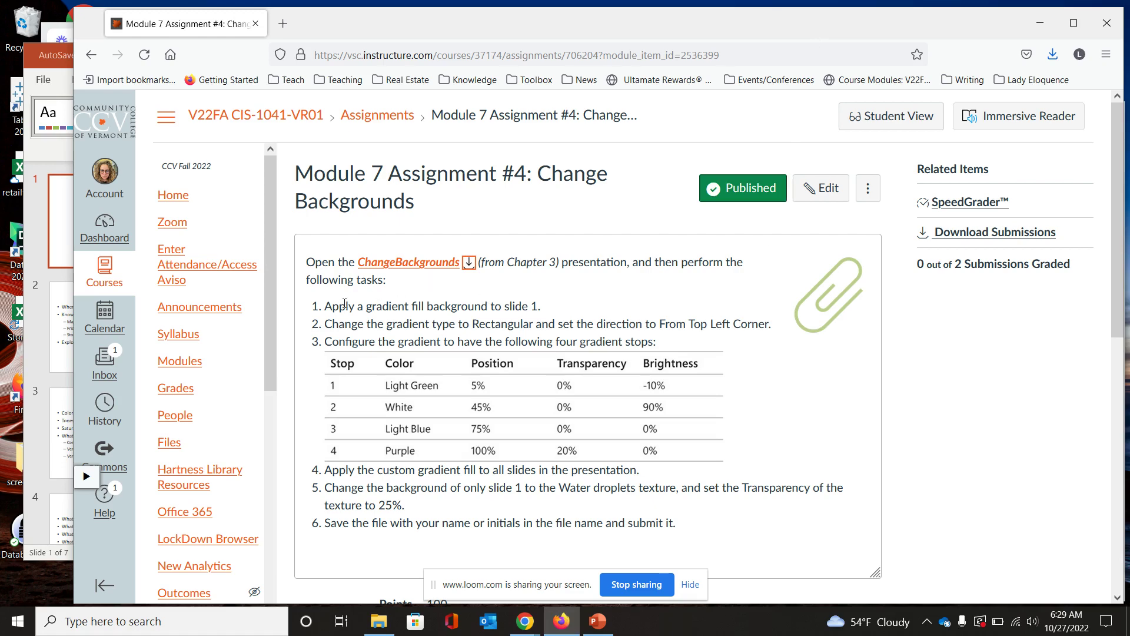
pyautogui.click(44, 526)
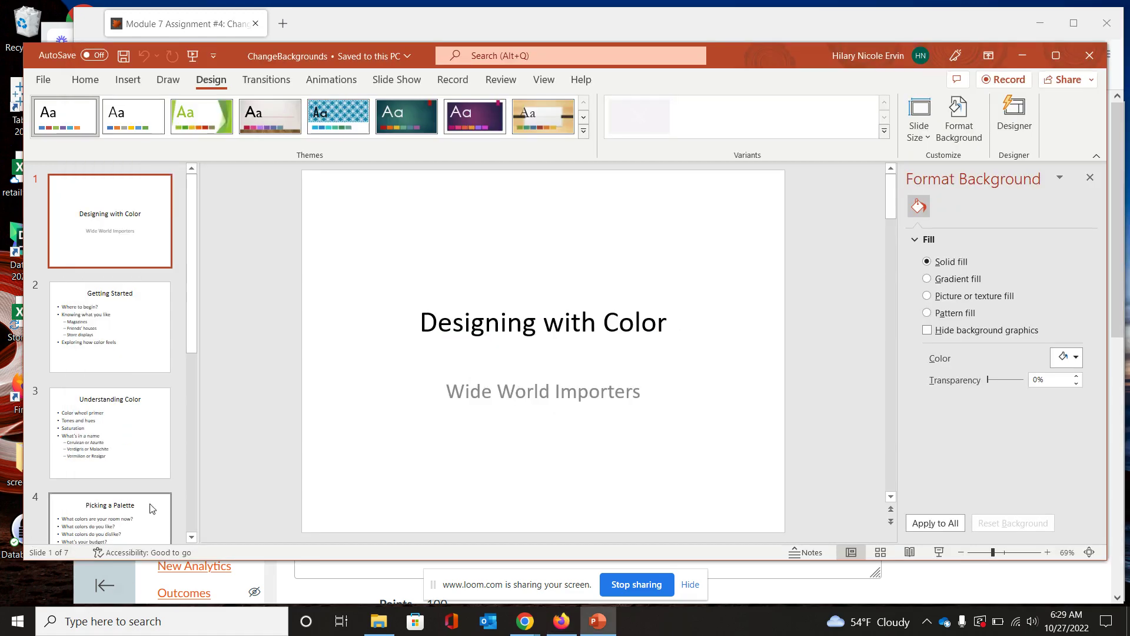
pyautogui.click(974, 281)
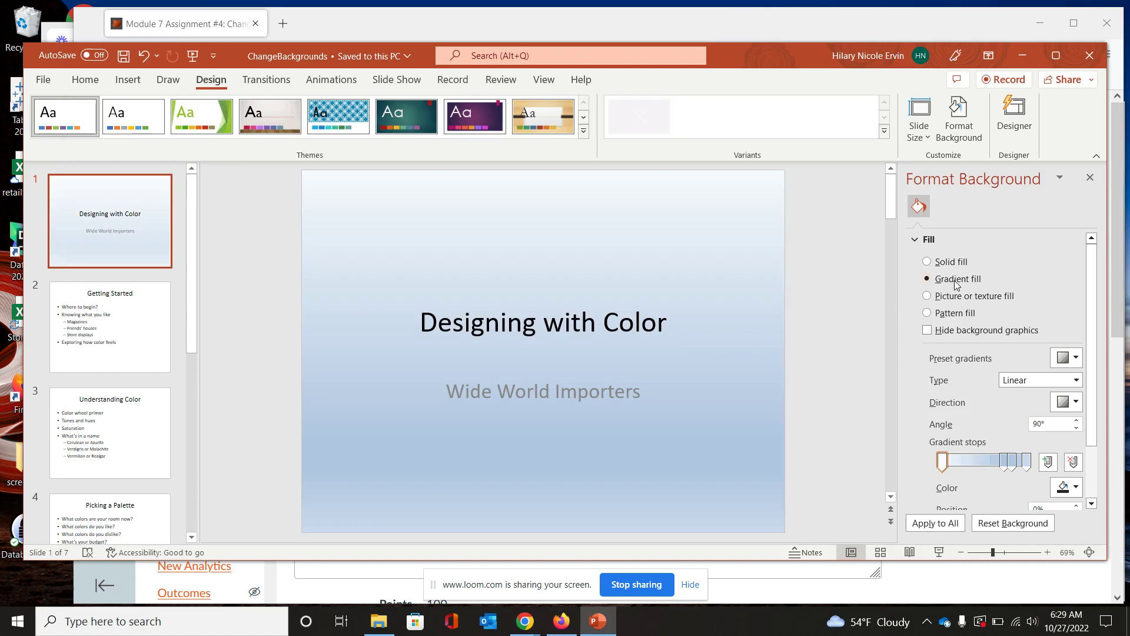
pyautogui.click(913, 238)
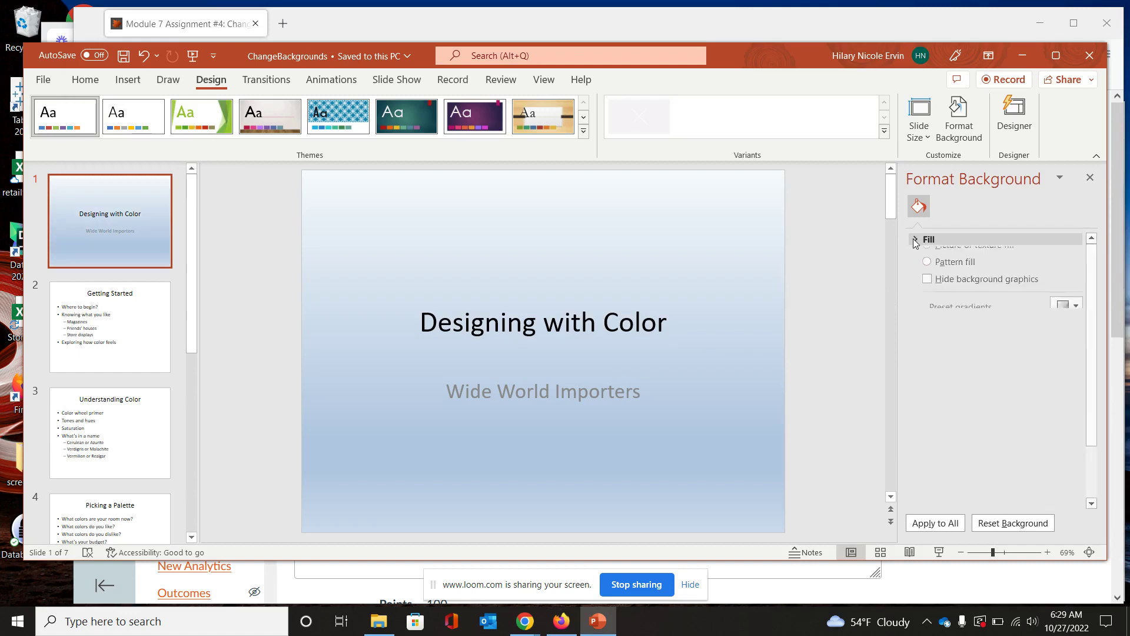
pyautogui.click(913, 238)
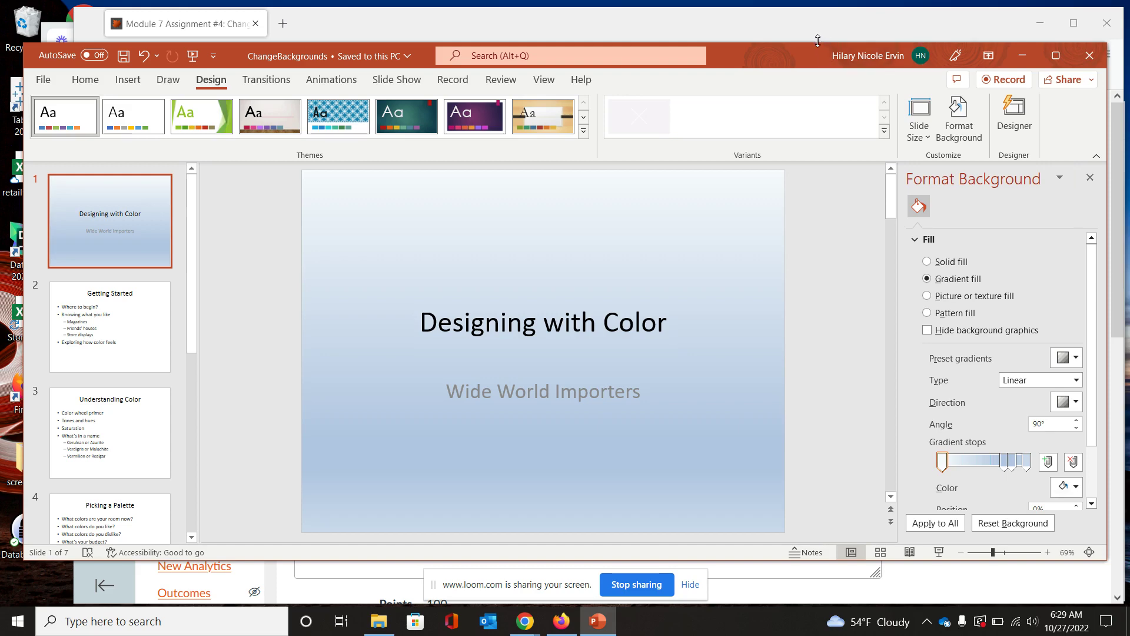
# - Review the assignment's gradient type and direction instruction, then return to the slide
pyautogui.moveTo(818, 40); pyautogui.dragTo(706, 216)
pyautogui.scroll(-5, 570, 169)
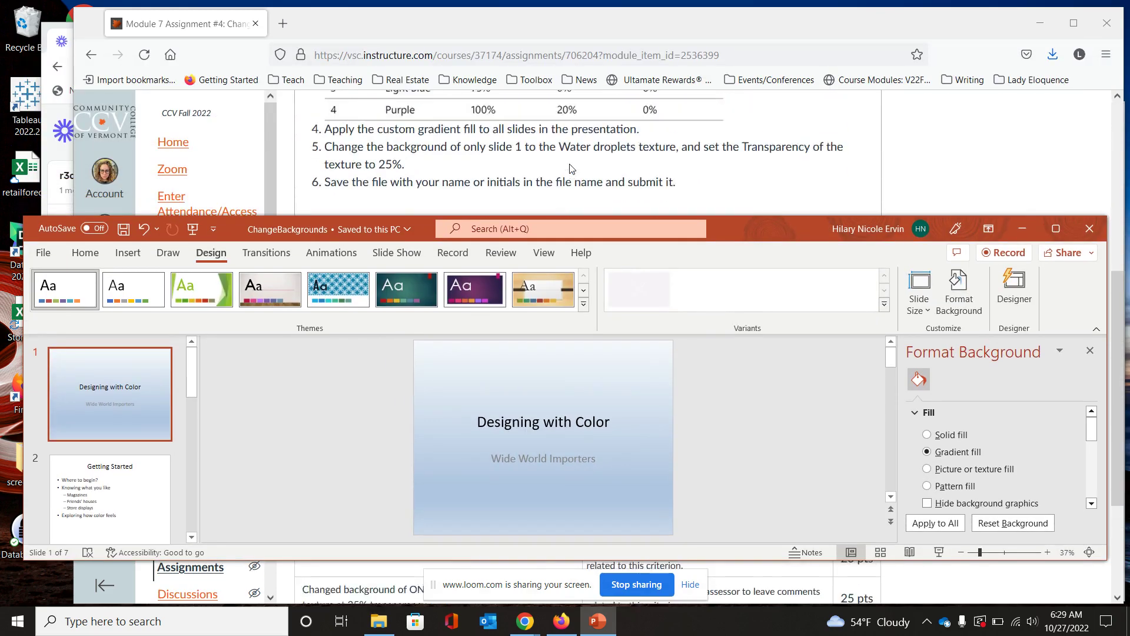
pyautogui.scroll(4, 569, 169)
pyautogui.scroll(-1, 570, 168)
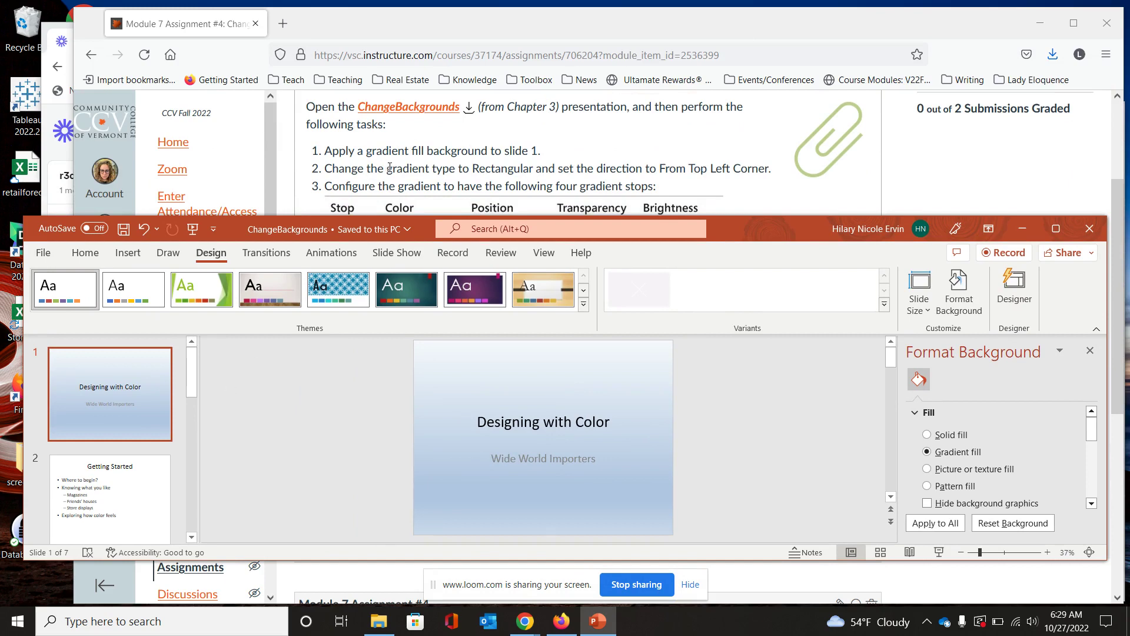
pyautogui.moveTo(396, 169); pyautogui.dragTo(610, 169)
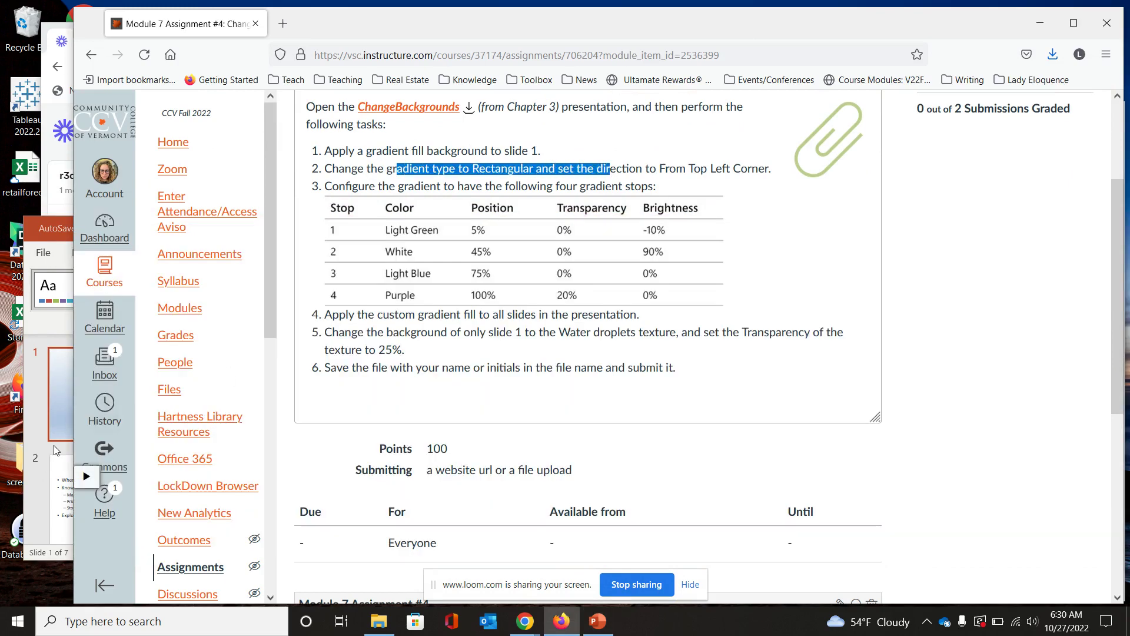
pyautogui.click(62, 423)
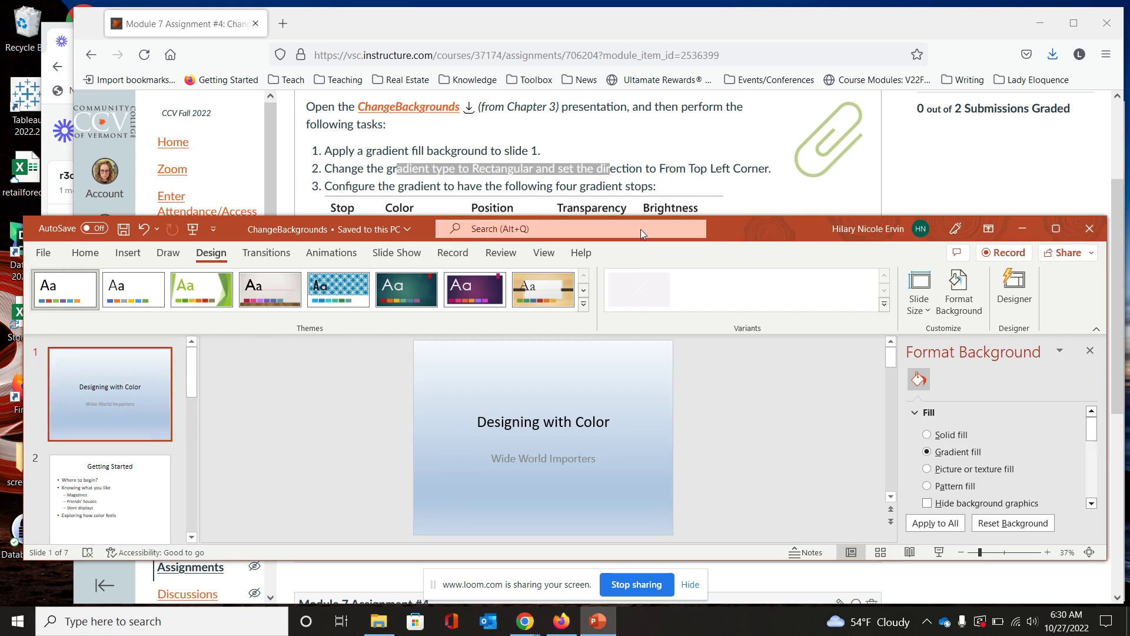
pyautogui.scroll(-1, 1030, 466)
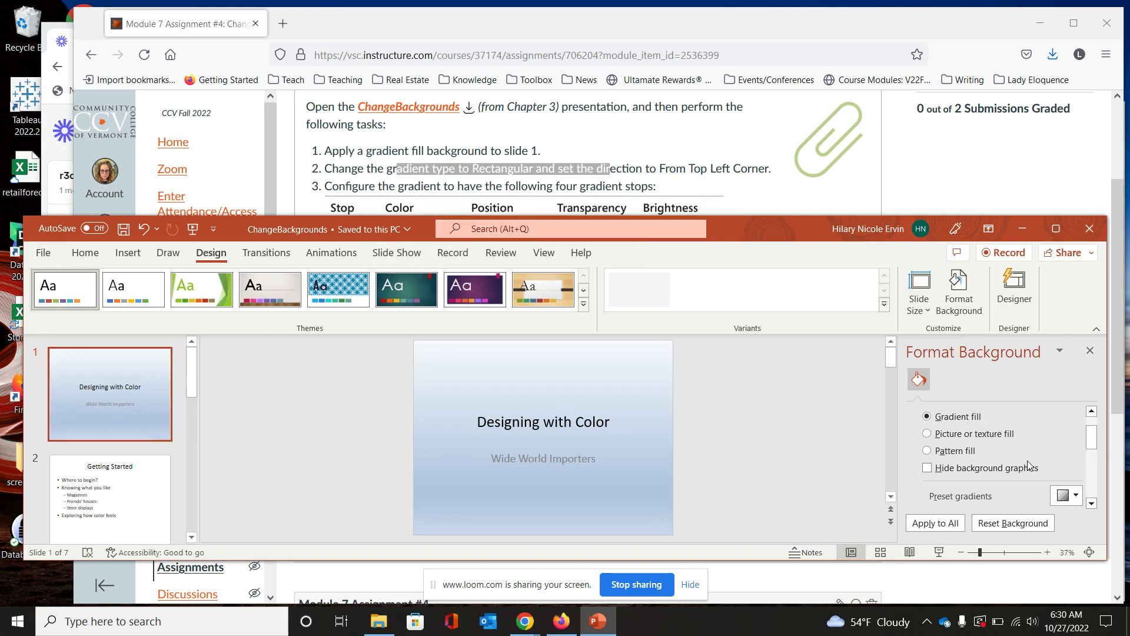
pyautogui.scroll(-2, 1030, 466)
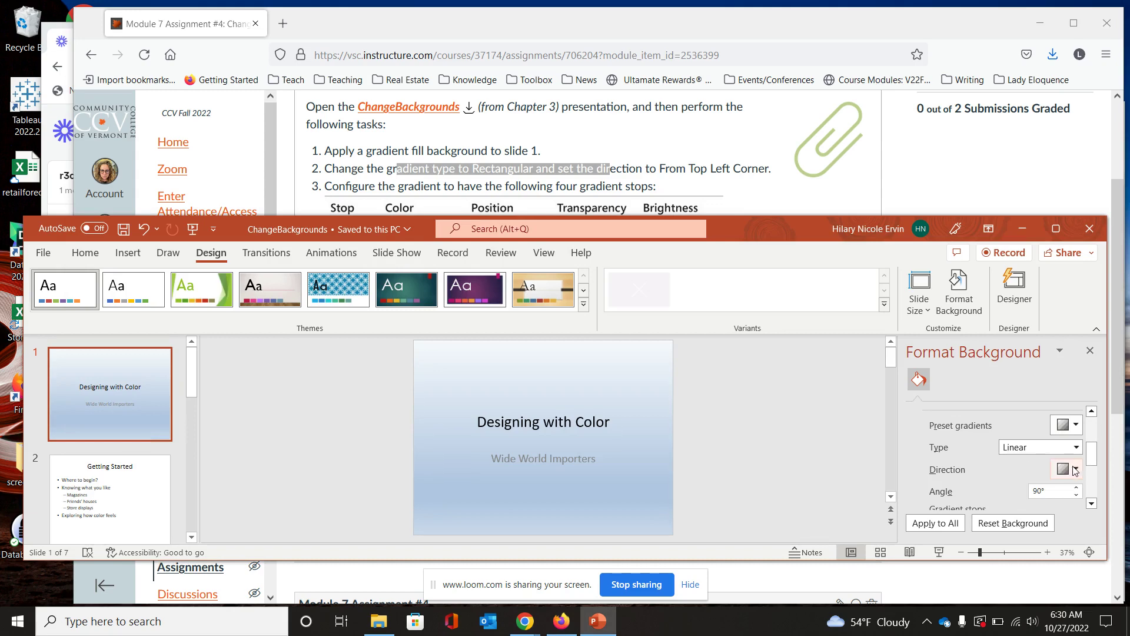
# - Maximize PowerPoint and look through the gradient type, direction and preset lists
pyautogui.doubleClick(804, 216)
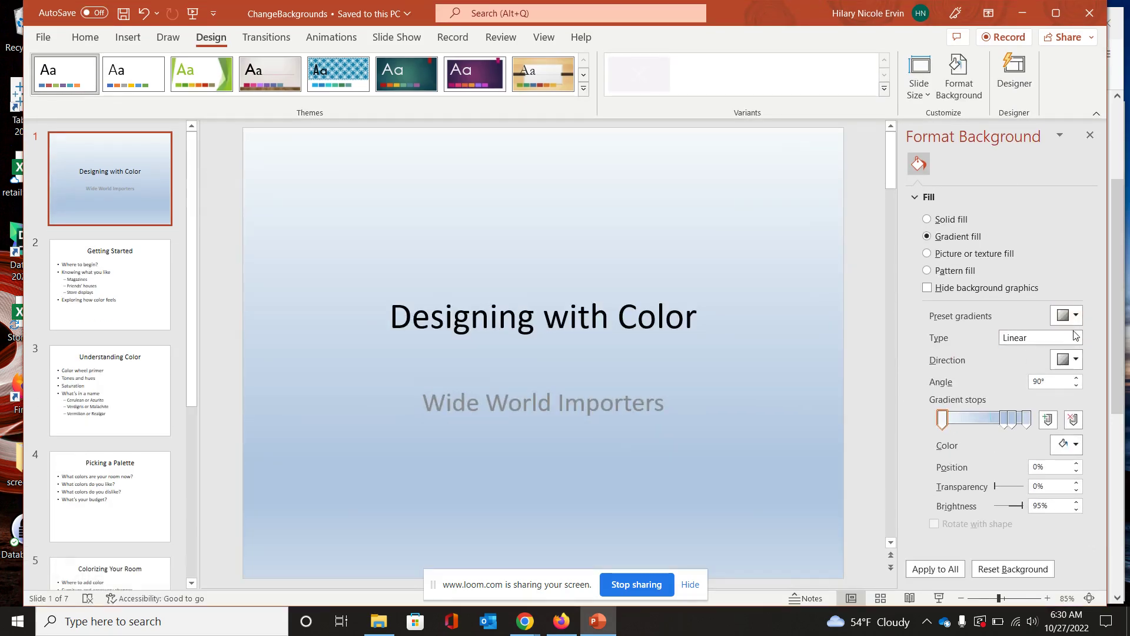
pyautogui.click(1077, 339)
pyautogui.click(1077, 340)
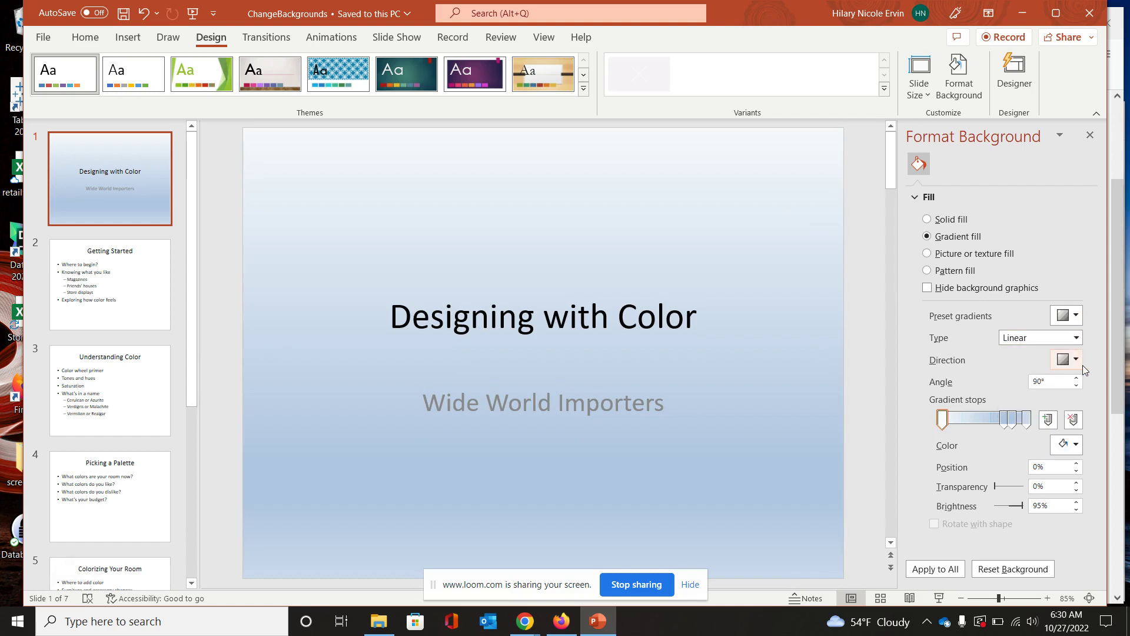
pyautogui.click(1075, 360)
pyautogui.click(1075, 359)
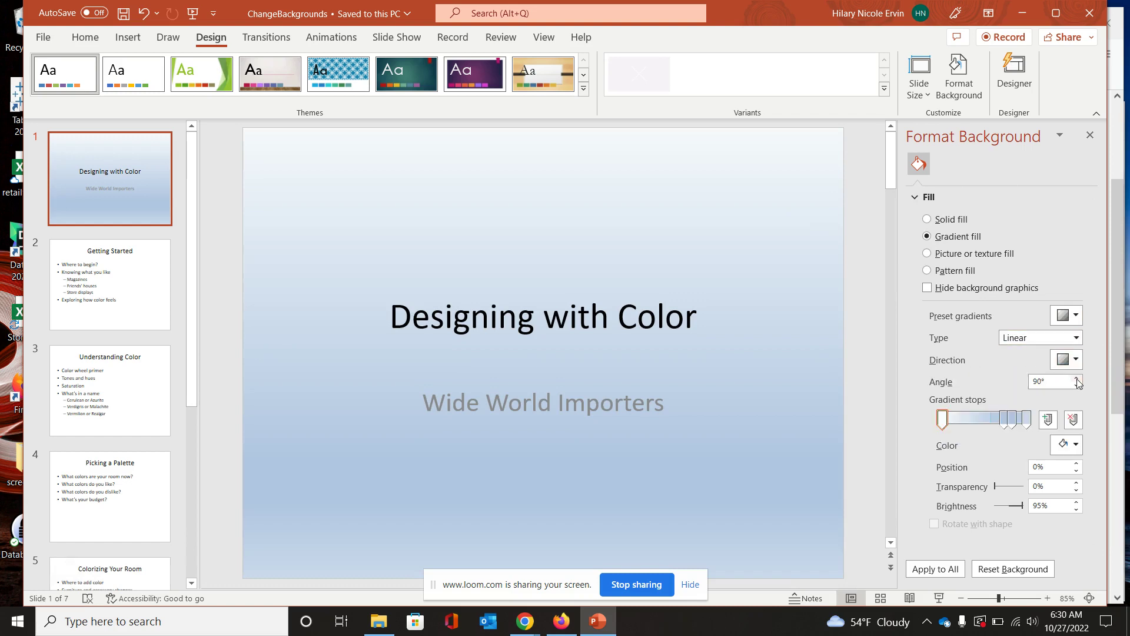
pyautogui.click(1075, 316)
pyautogui.click(1075, 317)
# - Set the gradient Type to Rectangular and Direction to From Top Left Corner
pyautogui.click(1076, 337)
pyautogui.click(932, 346)
pyautogui.click(1075, 338)
pyautogui.click(1054, 381)
pyautogui.click(1067, 359)
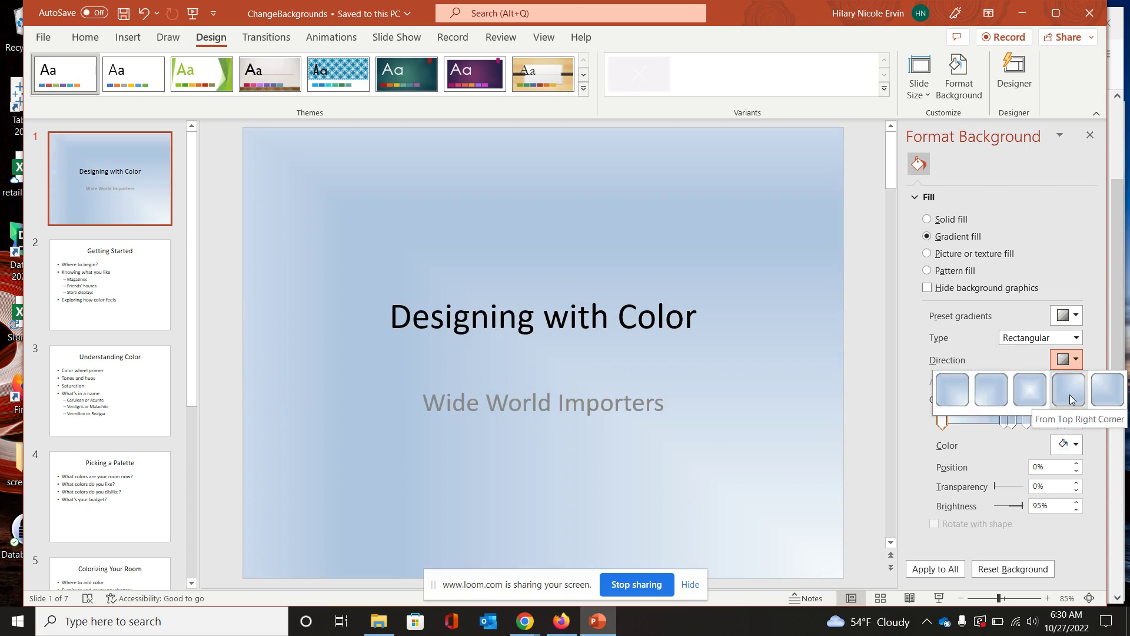
pyautogui.click(1106, 398)
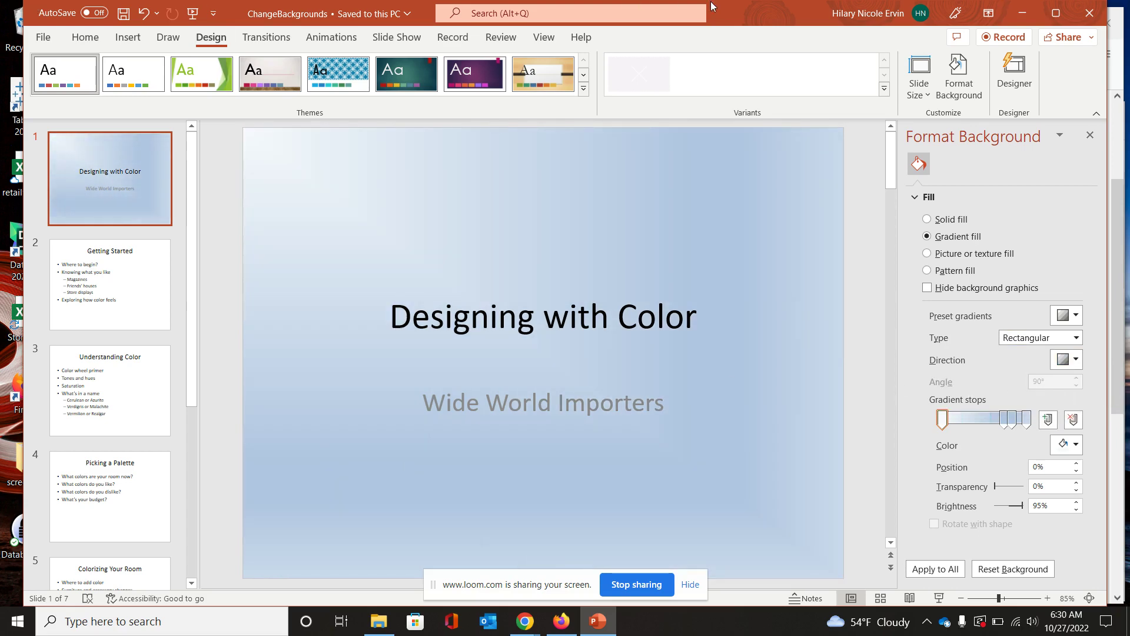
pyautogui.moveTo(643, 3); pyautogui.dragTo(789, 295)
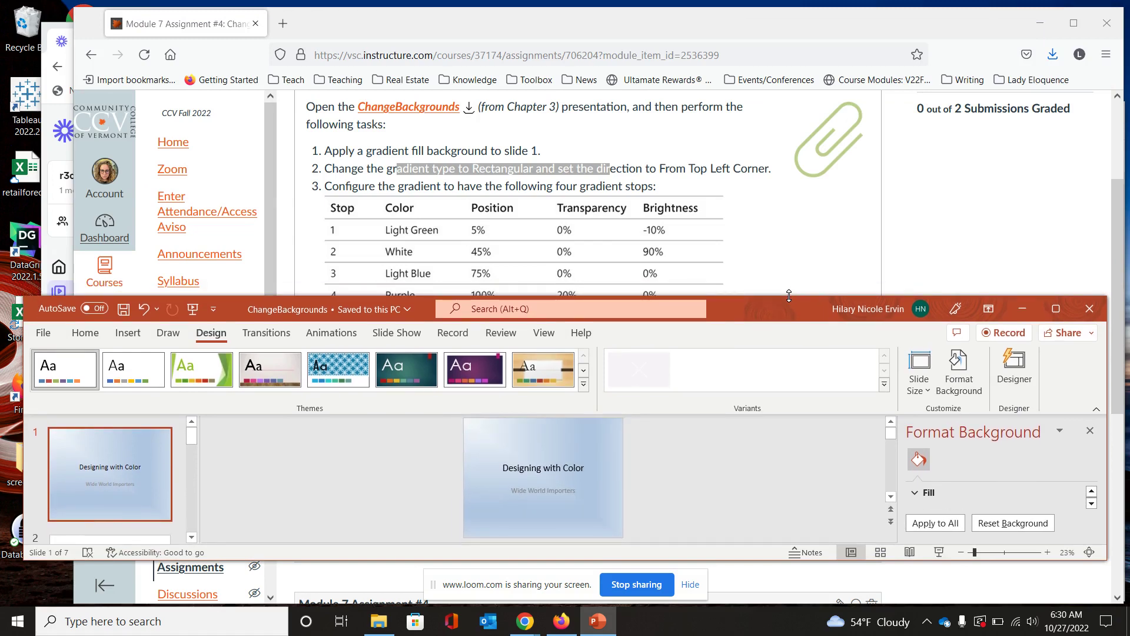
# - Enlarge the presentation area and bring the gradient stop controls into view
pyautogui.scroll(-3, 760, 233)
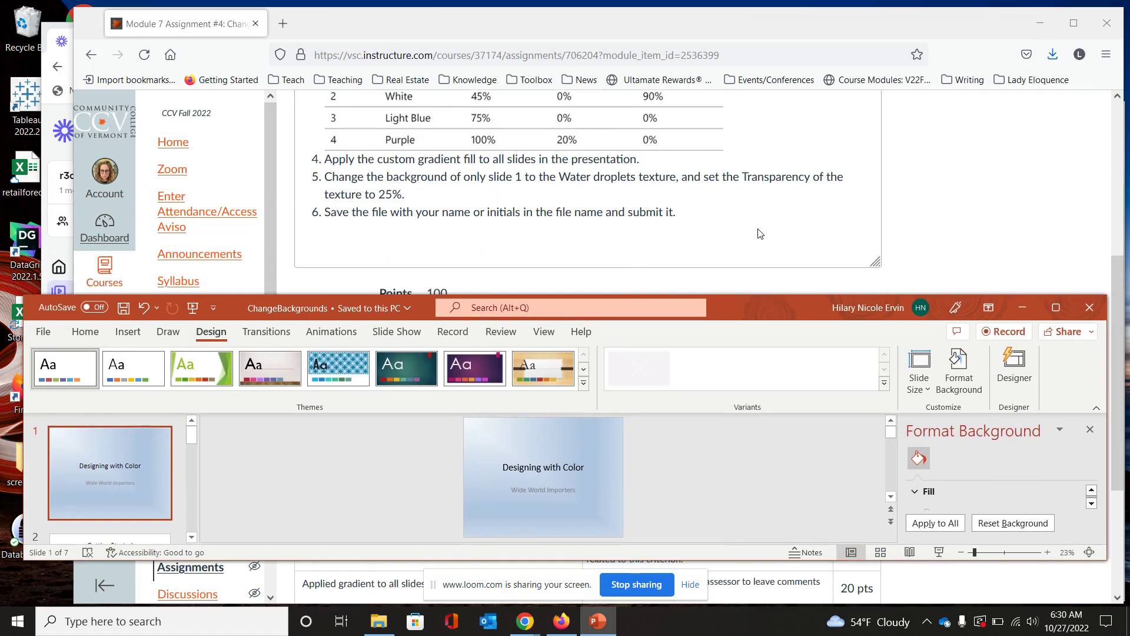
pyautogui.scroll(-2, 757, 233)
pyautogui.scroll(2, 759, 232)
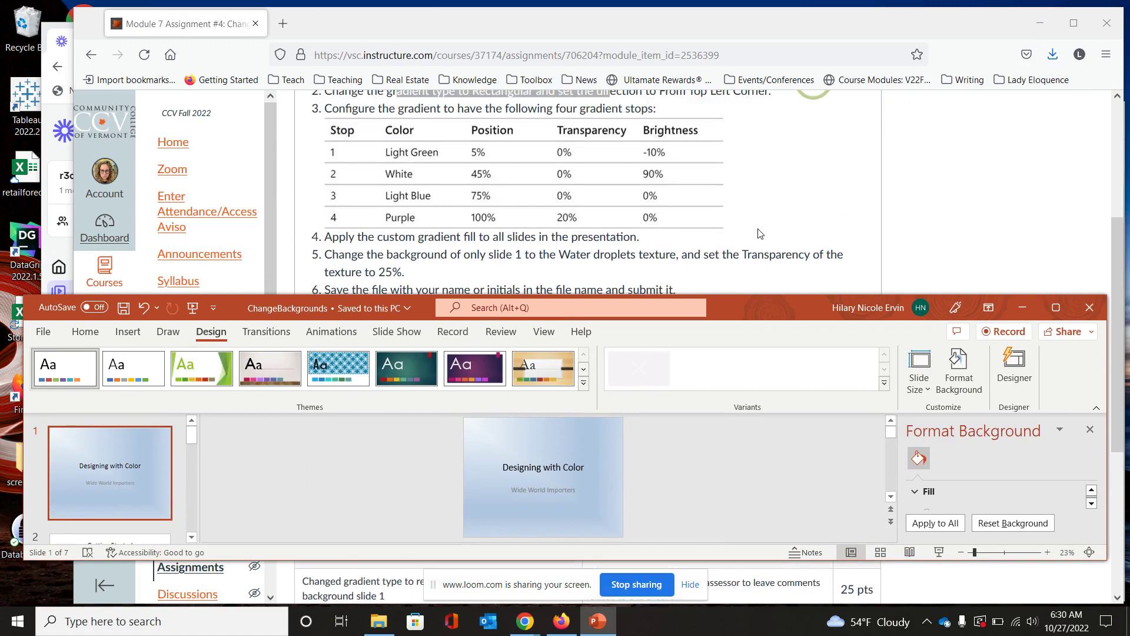
pyautogui.moveTo(745, 294); pyautogui.dragTo(746, 243)
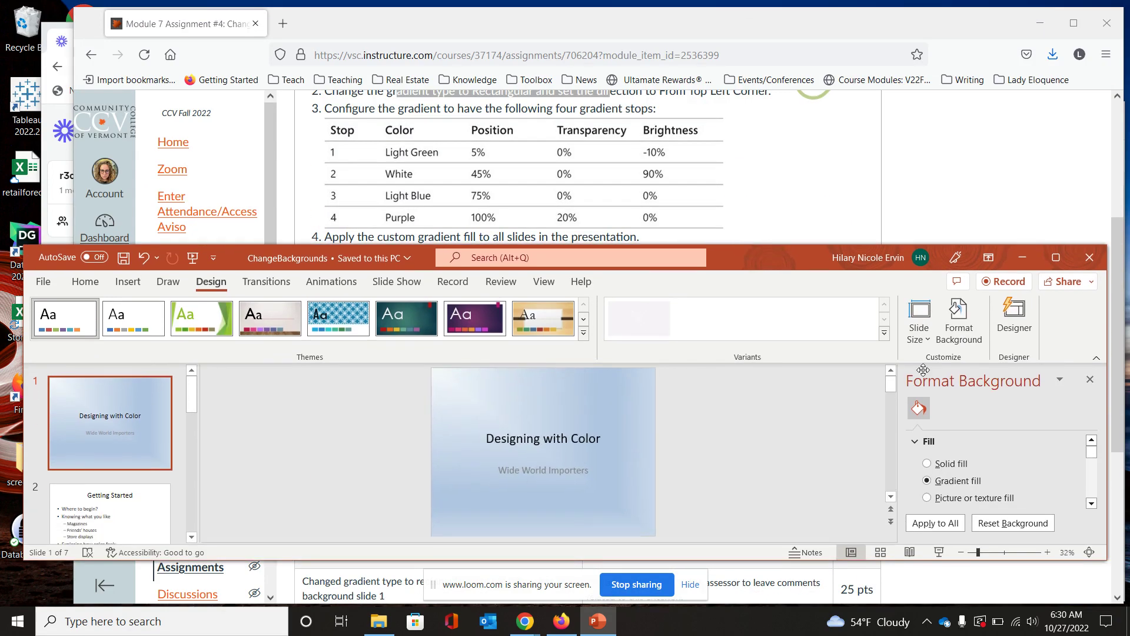
pyautogui.scroll(-4, 998, 469)
pyautogui.scroll(-4, 999, 469)
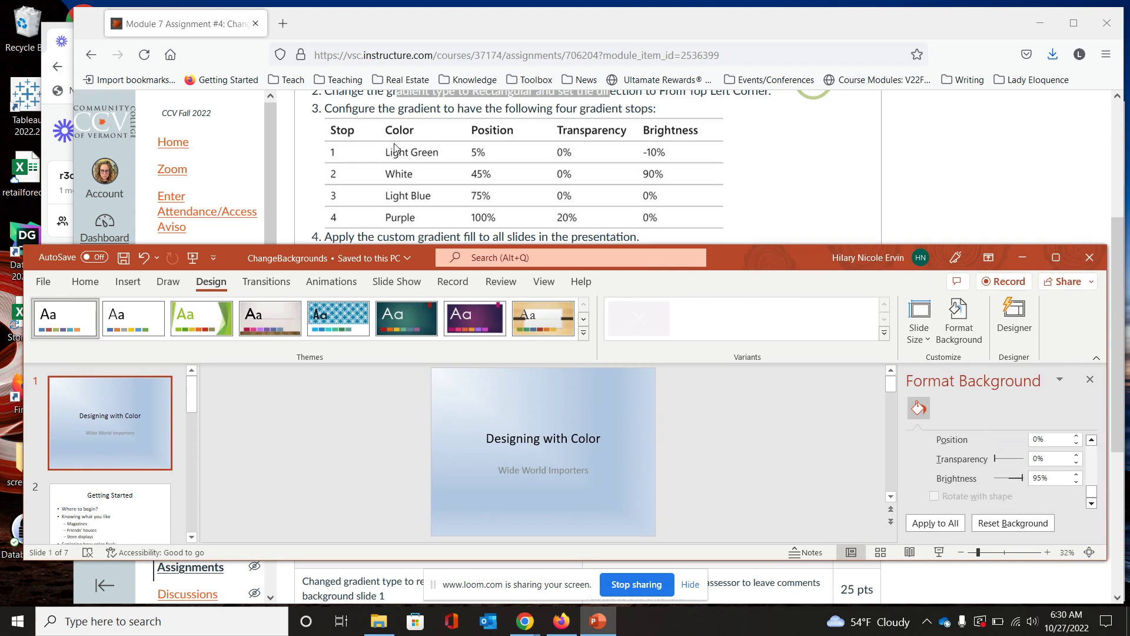
# - Adjust the stop's transparency, drag the middle stop to 74%, and maximize PowerPoint
pyautogui.click(995, 459)
pyautogui.click(1091, 441)
pyautogui.click(1092, 440)
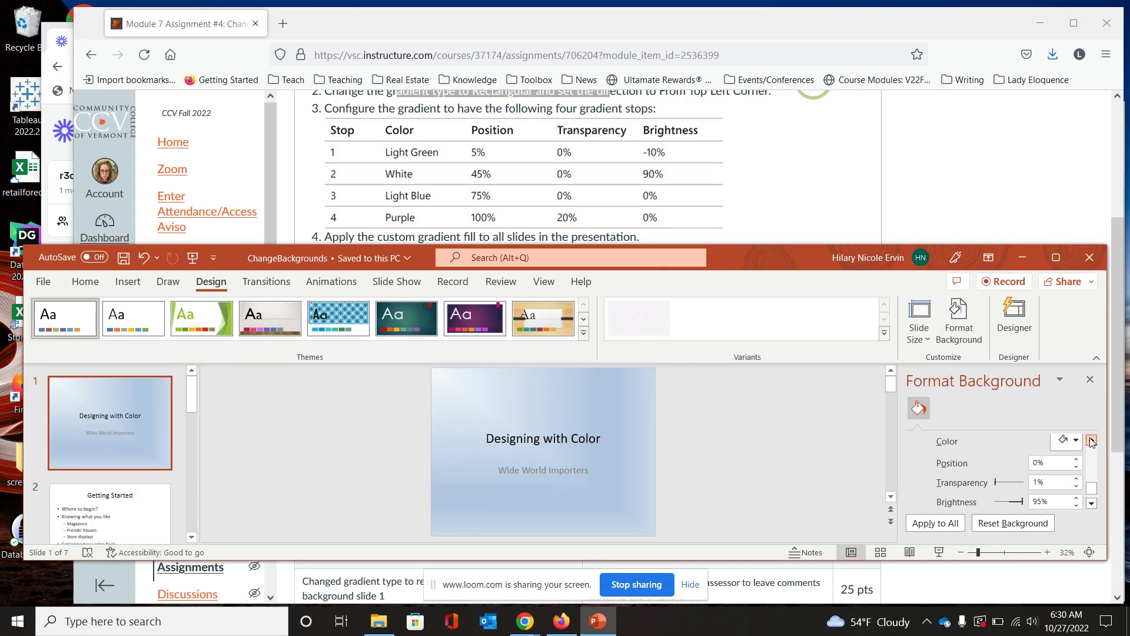
pyautogui.click(1091, 440)
pyautogui.click(1091, 440)
pyautogui.click(1092, 441)
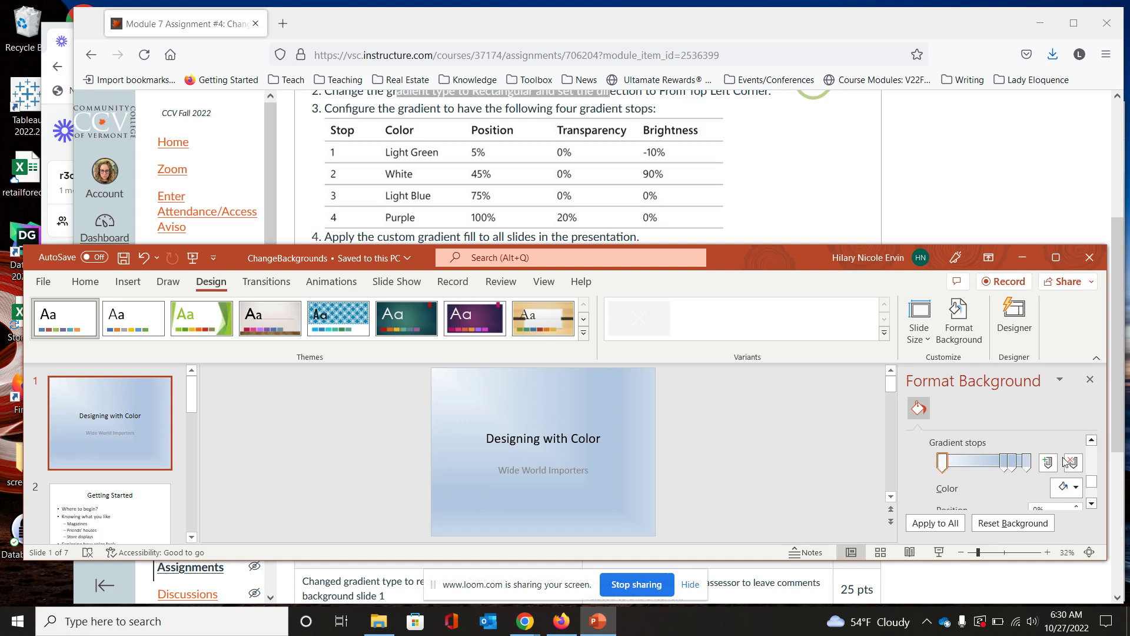
pyautogui.moveTo(1011, 468); pyautogui.dragTo(1004, 468)
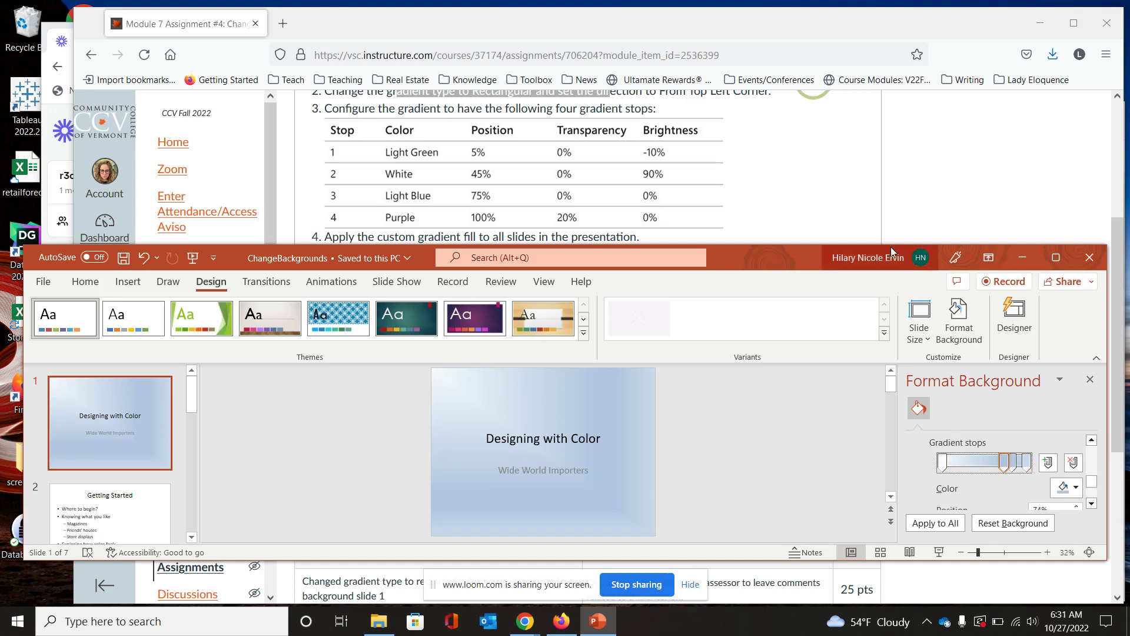
pyautogui.doubleClick(750, 253)
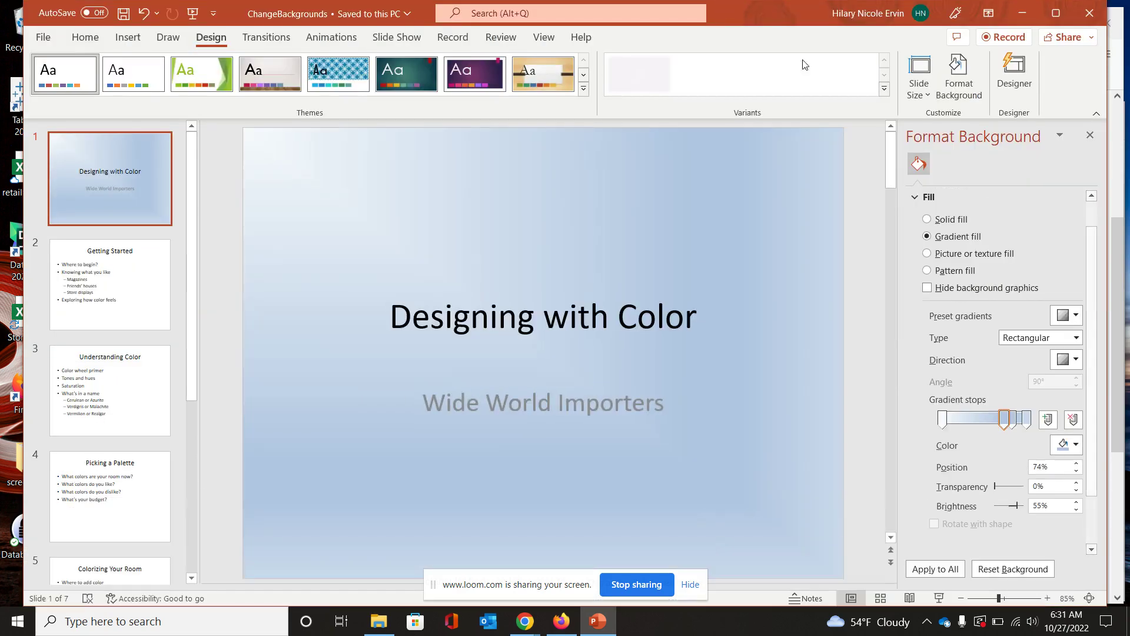
# - Select the first gradient stop and make it Light Green
pyautogui.click(1013, 425)
pyautogui.click(1027, 422)
pyautogui.click(942, 419)
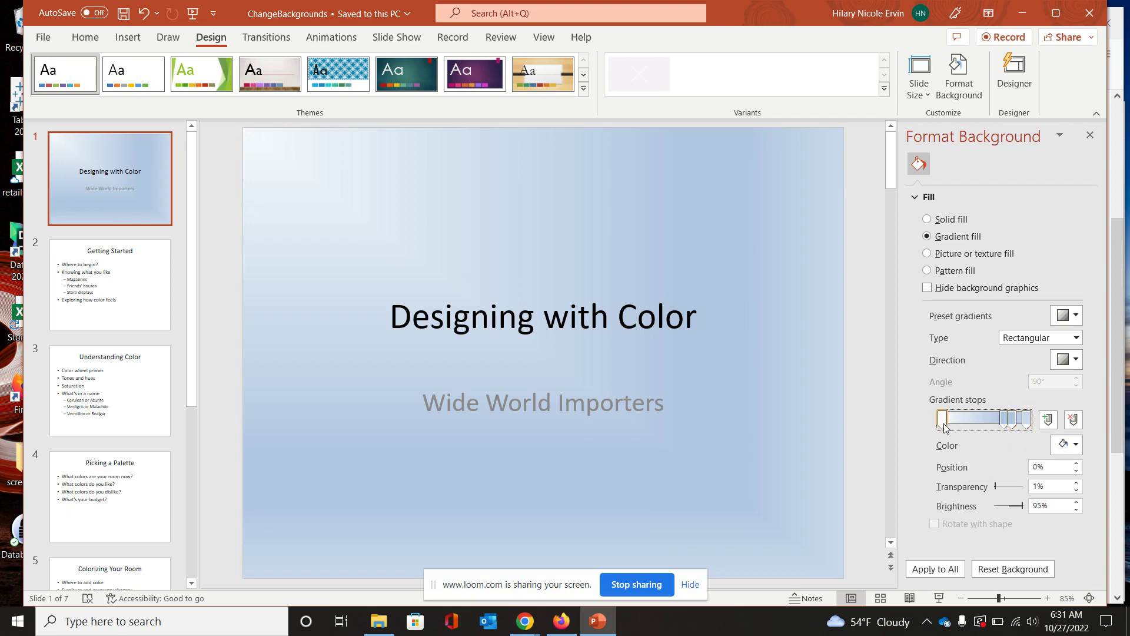
pyautogui.moveTo(402, 3); pyautogui.dragTo(424, 19)
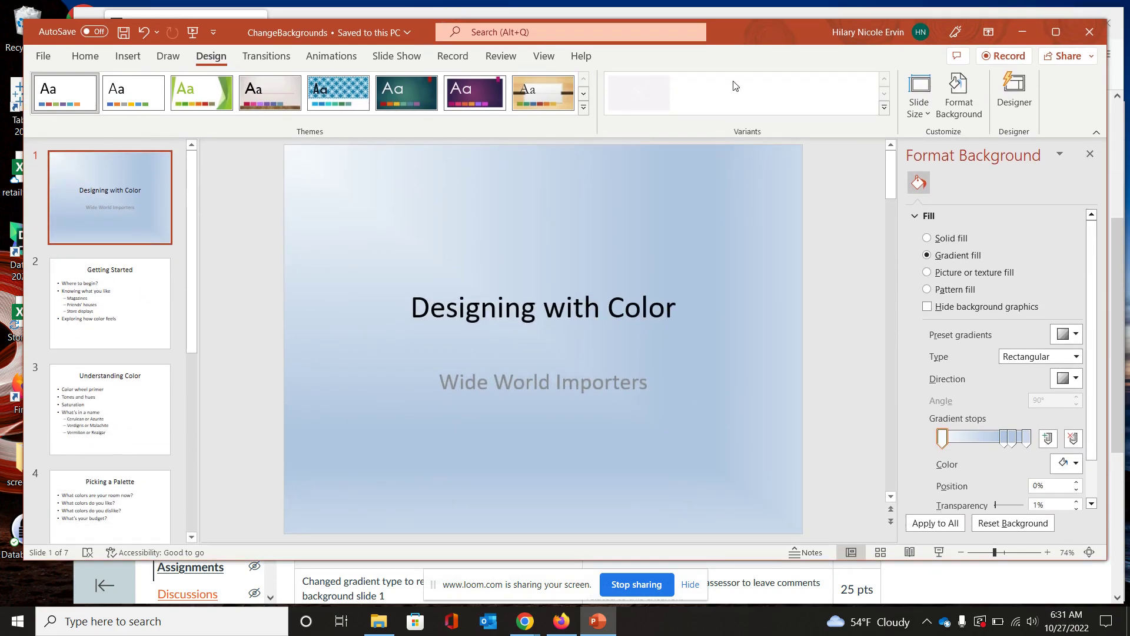
pyautogui.scroll(-1, 987, 488)
pyautogui.click(1075, 428)
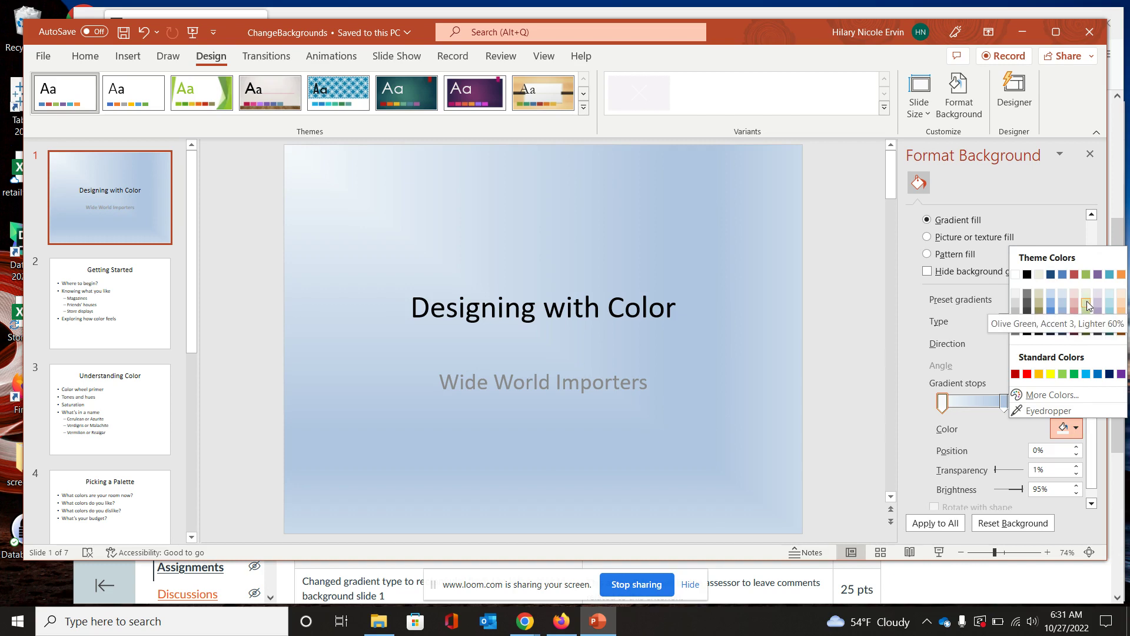
pyautogui.click(1058, 373)
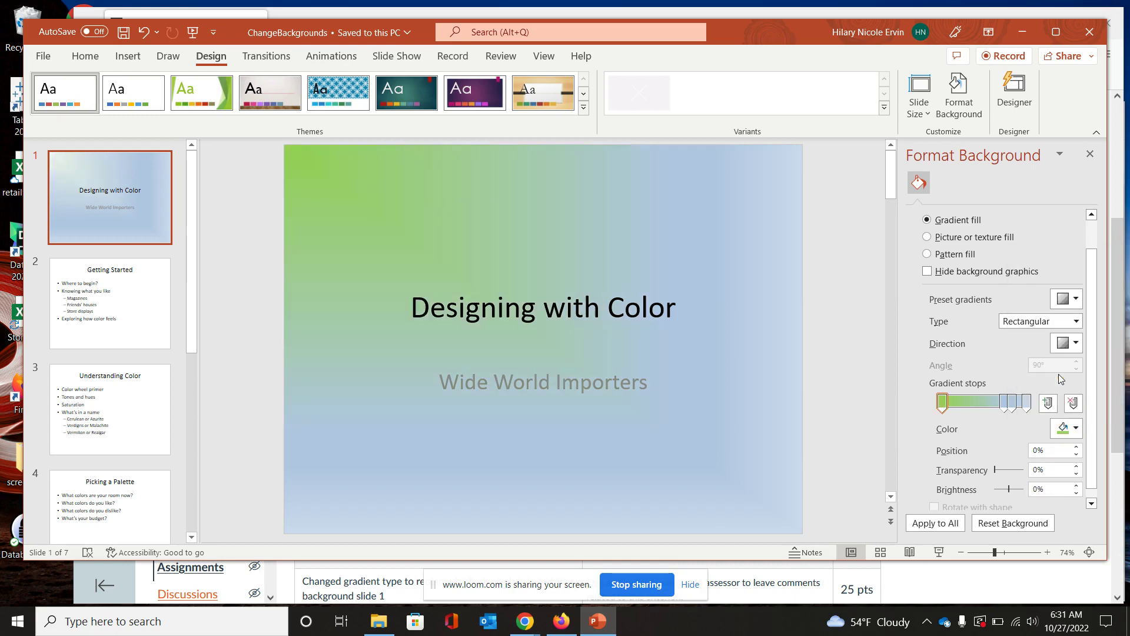
# - Set the first gradient stop's position to 5%
pyautogui.click(351, 14)
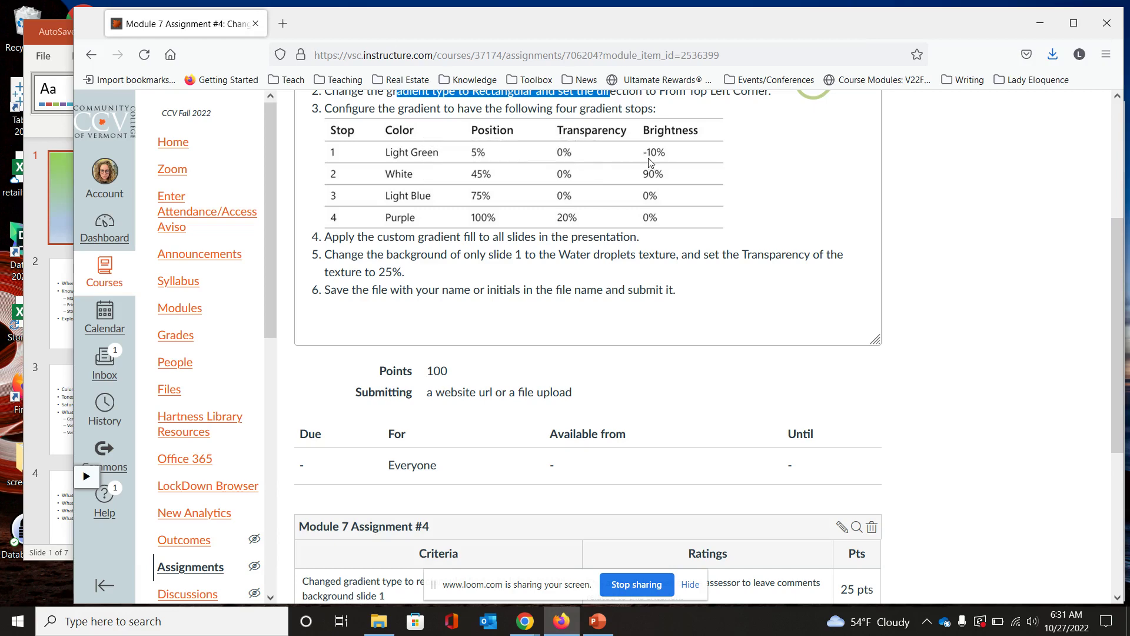
pyautogui.click(59, 130)
pyautogui.scroll(-1, 1058, 509)
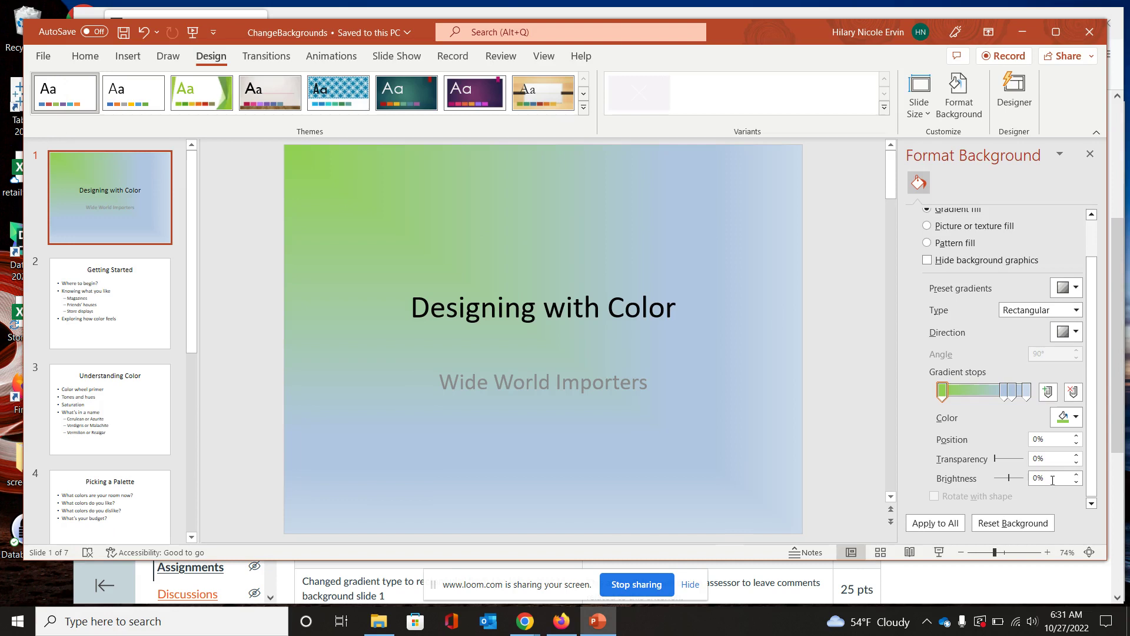
pyautogui.click(1076, 436)
pyautogui.click(1077, 436)
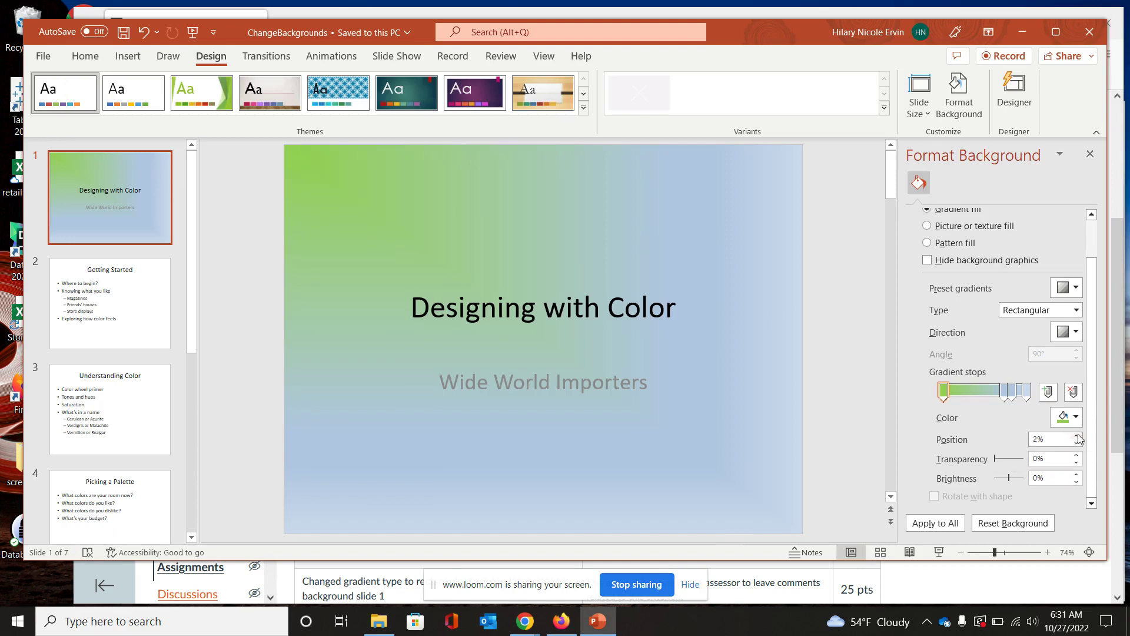
pyautogui.click(1077, 436)
pyautogui.click(1077, 436)
pyautogui.click(1077, 443)
pyautogui.click(1077, 443)
pyautogui.click(1077, 443)
pyautogui.click(1077, 436)
pyautogui.click(1077, 436)
pyautogui.click(1077, 436)
pyautogui.click(1077, 436)
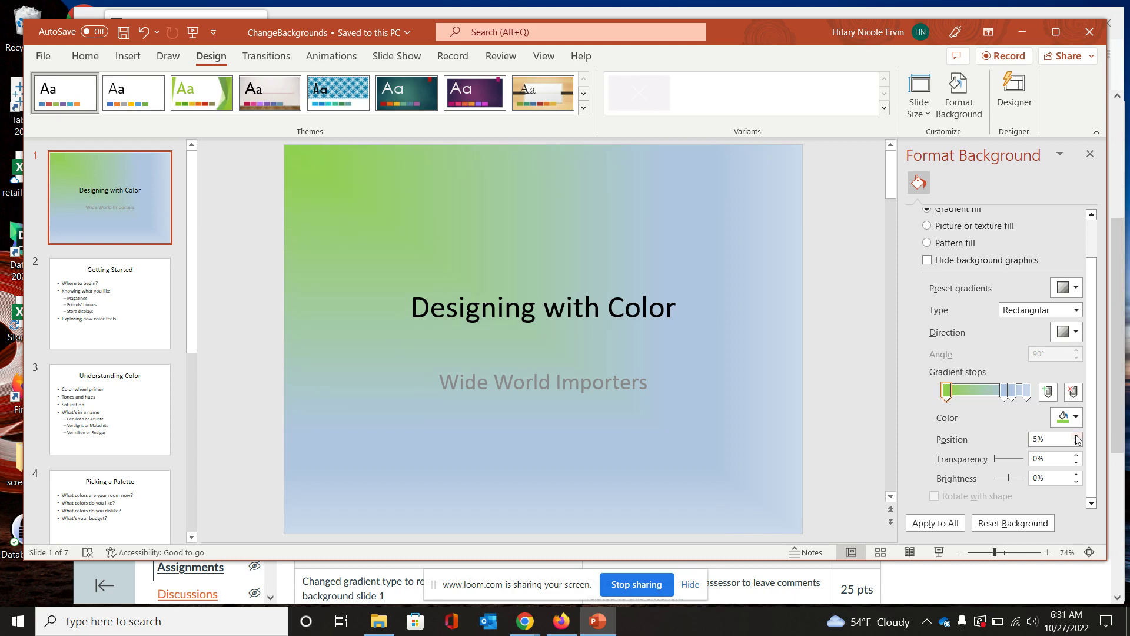
# - Lower the first gradient stop's brightness to -10%
pyautogui.click(860, 13)
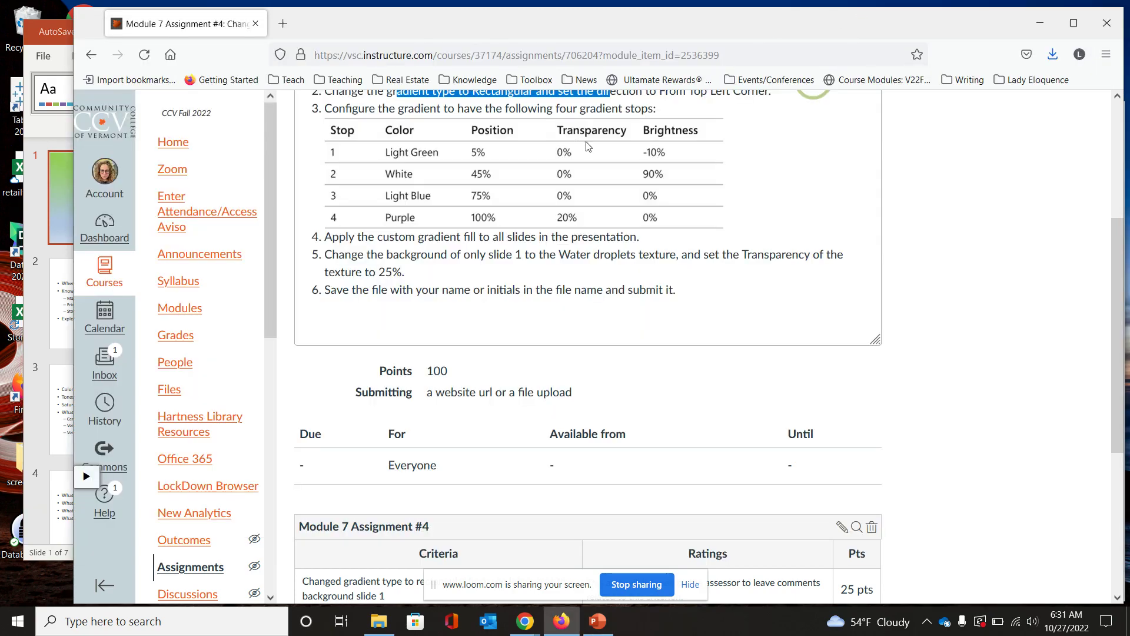
pyautogui.click(44, 521)
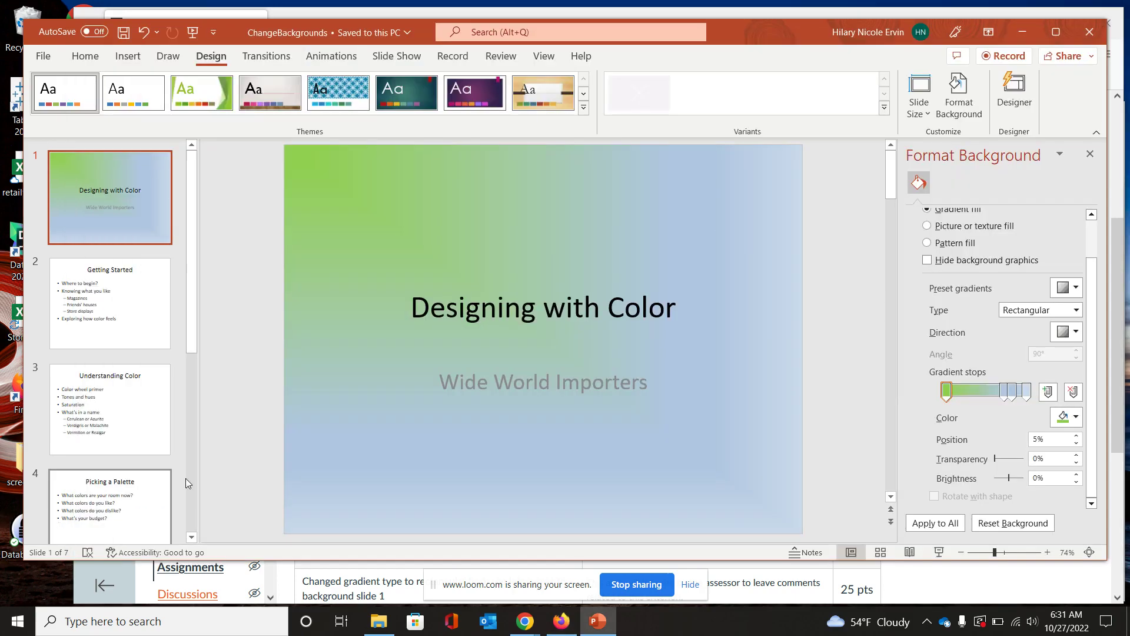
pyautogui.click(1076, 481)
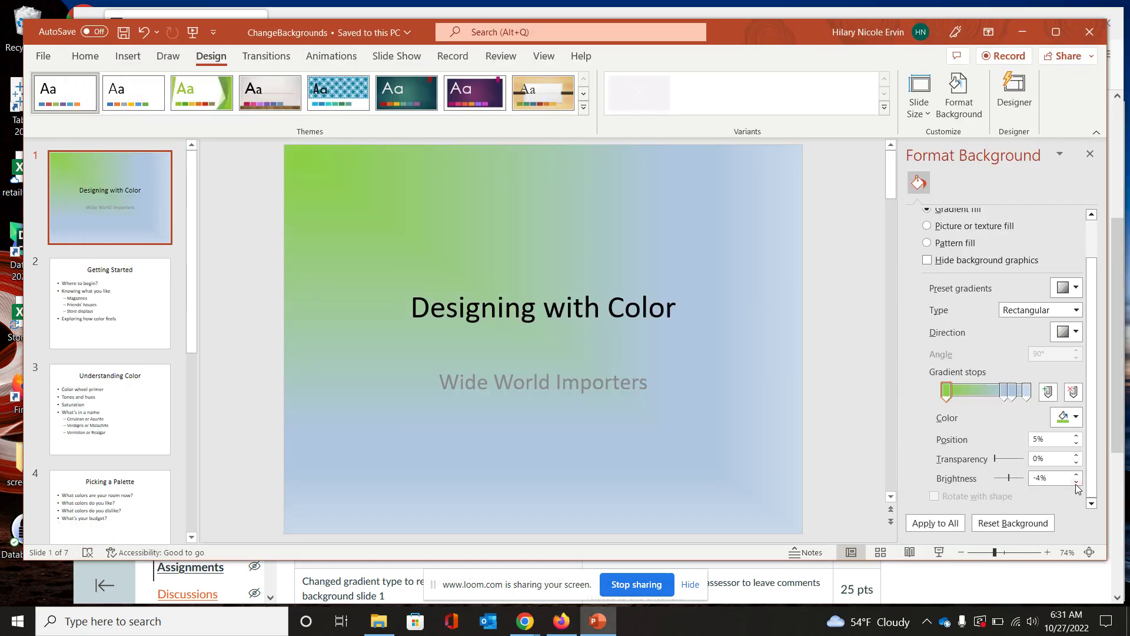
pyautogui.click(1076, 482)
pyautogui.click(1077, 482)
pyautogui.click(782, 12)
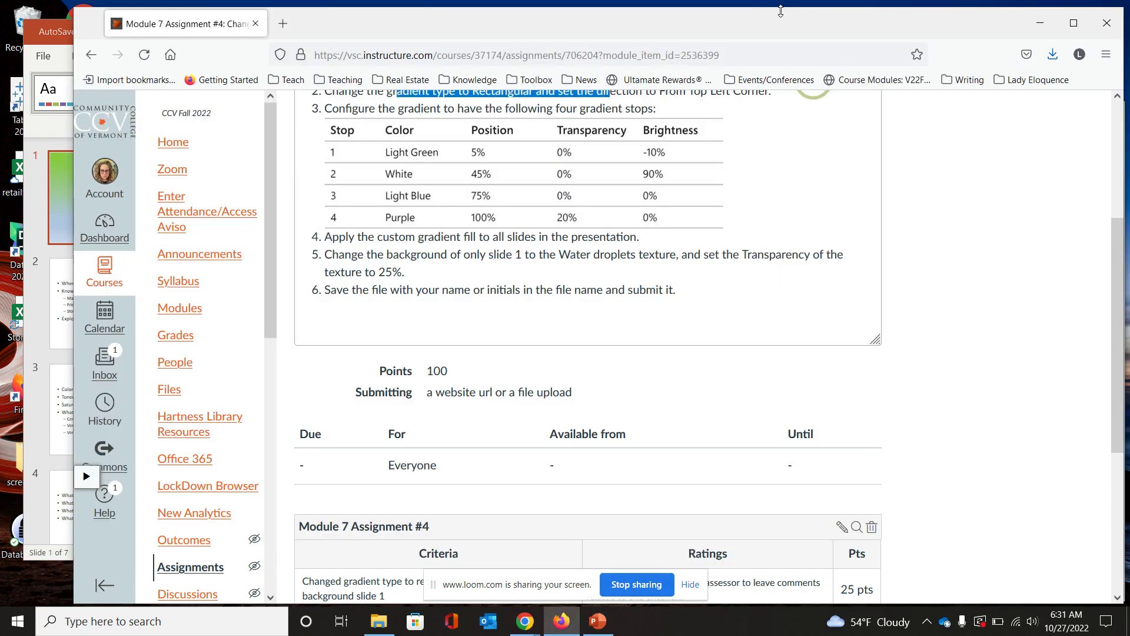
# - Select the gradient stop at 74% and make it White
pyautogui.click(33, 527)
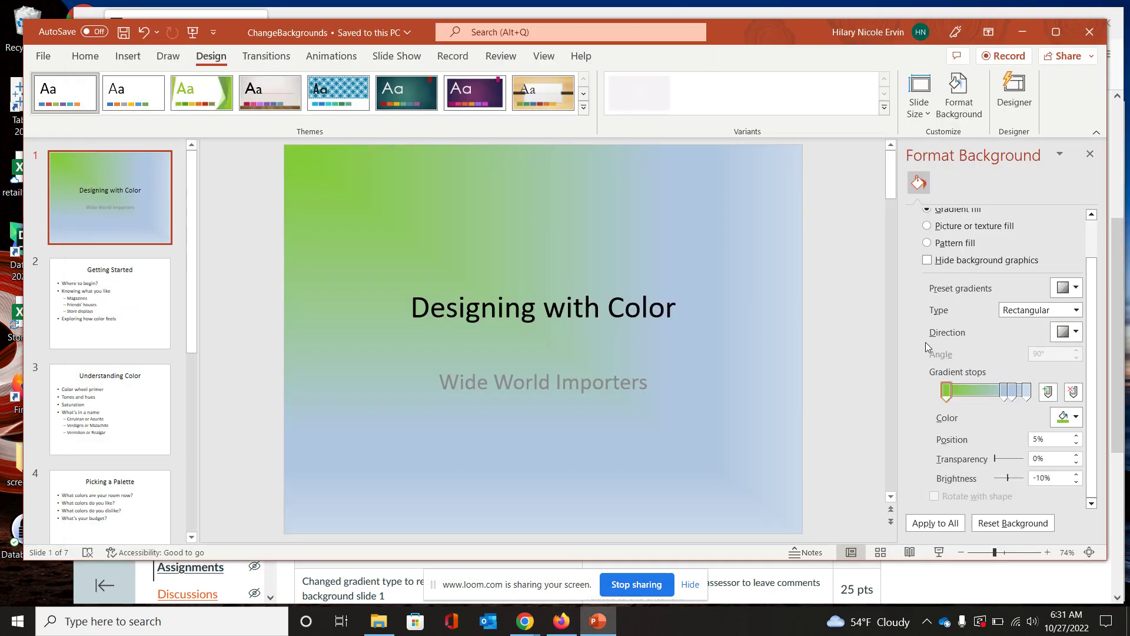
pyautogui.click(1004, 396)
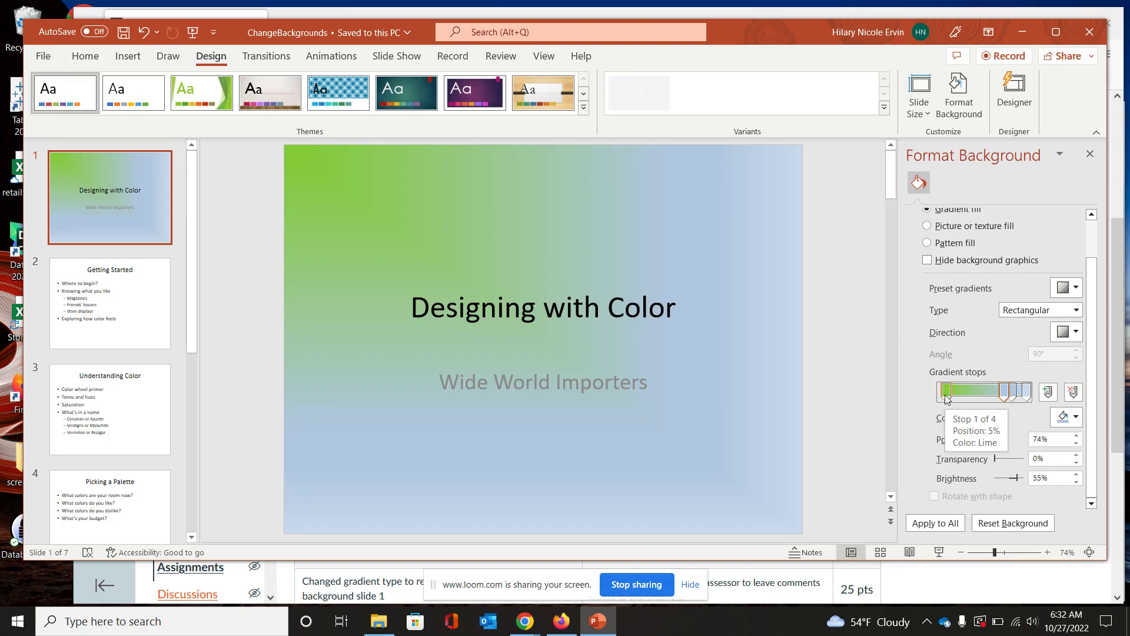
pyautogui.click(1075, 416)
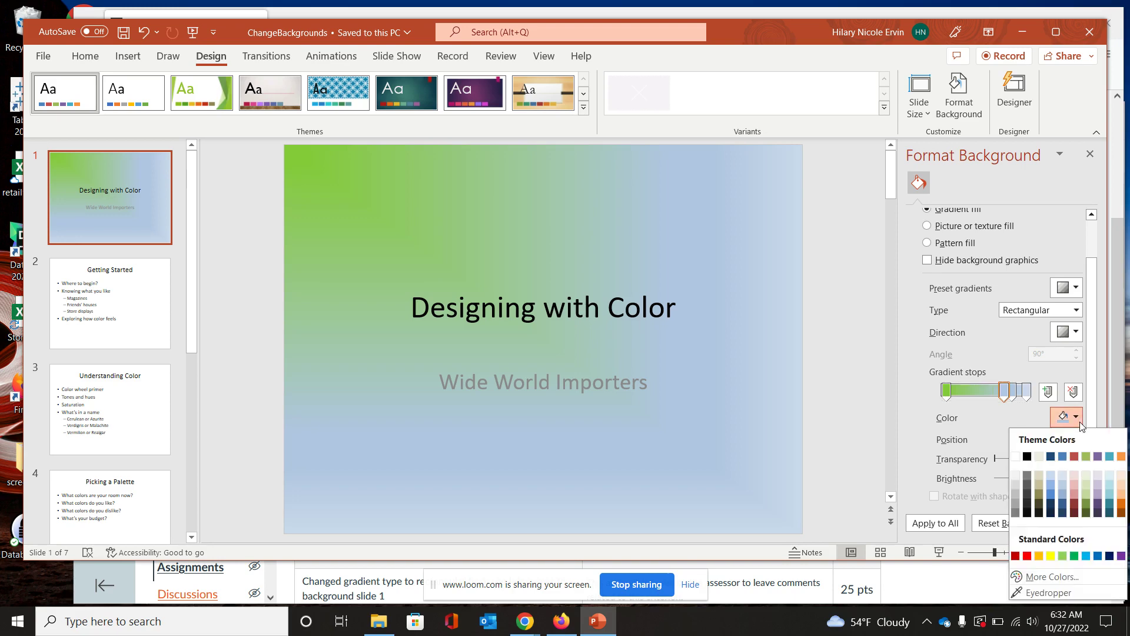
pyautogui.click(863, 8)
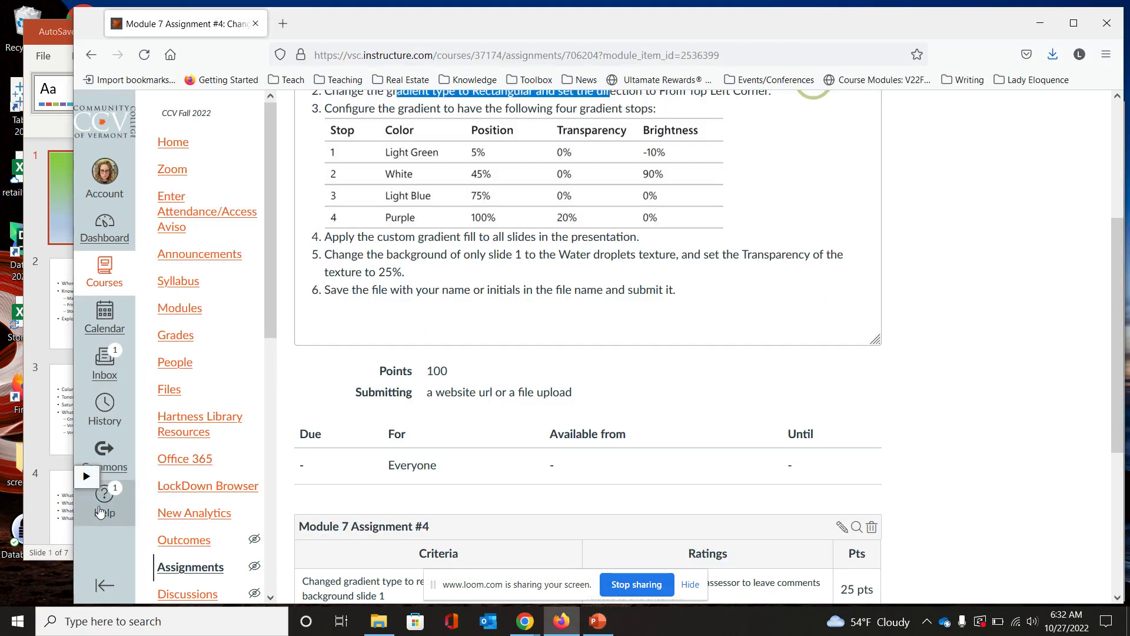
pyautogui.click(42, 455)
pyautogui.click(1075, 416)
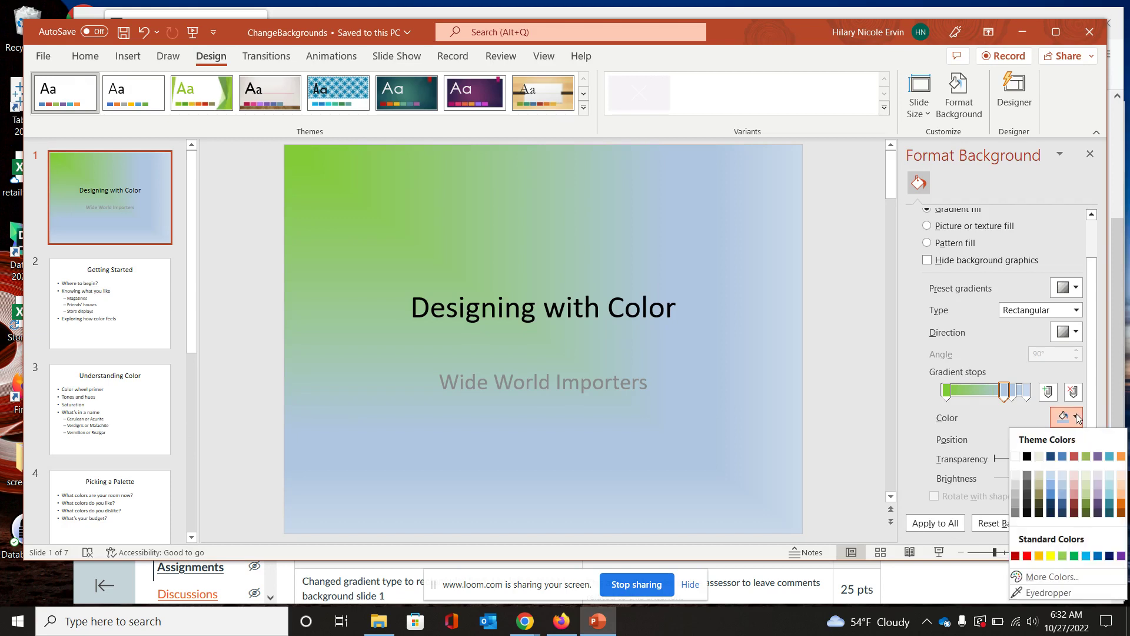
pyautogui.click(1015, 457)
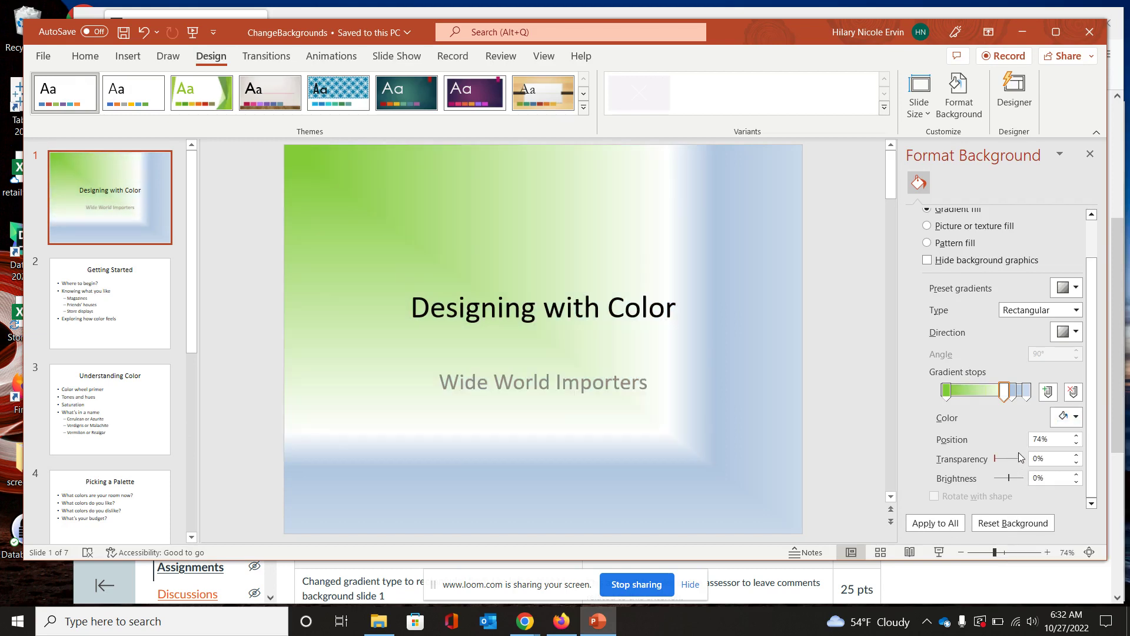
pyautogui.click(822, 17)
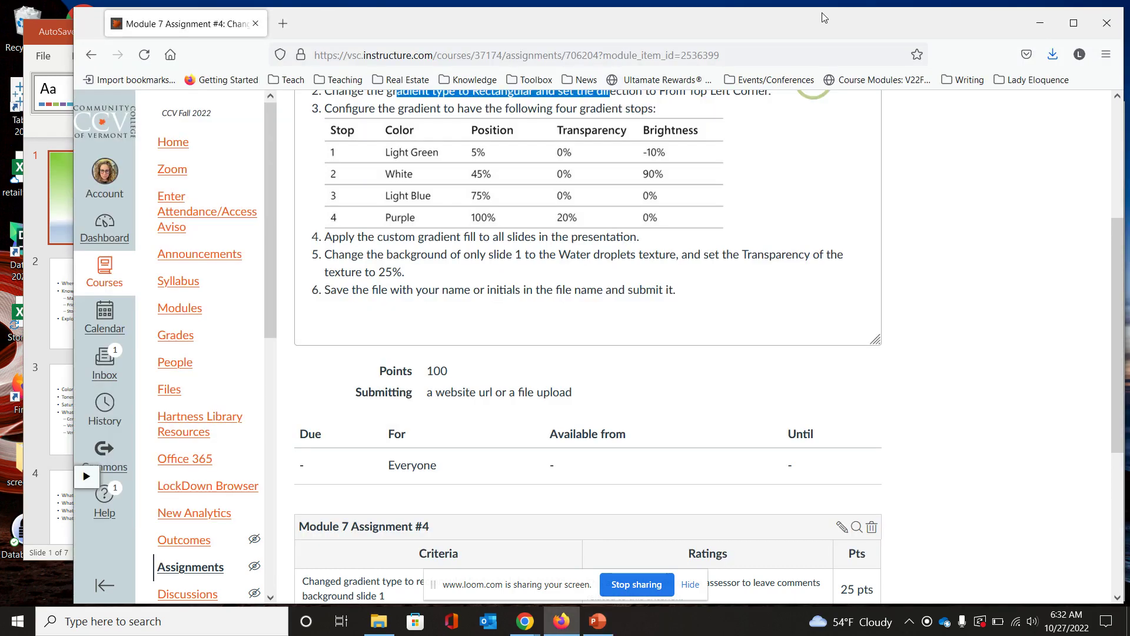
pyautogui.click(53, 528)
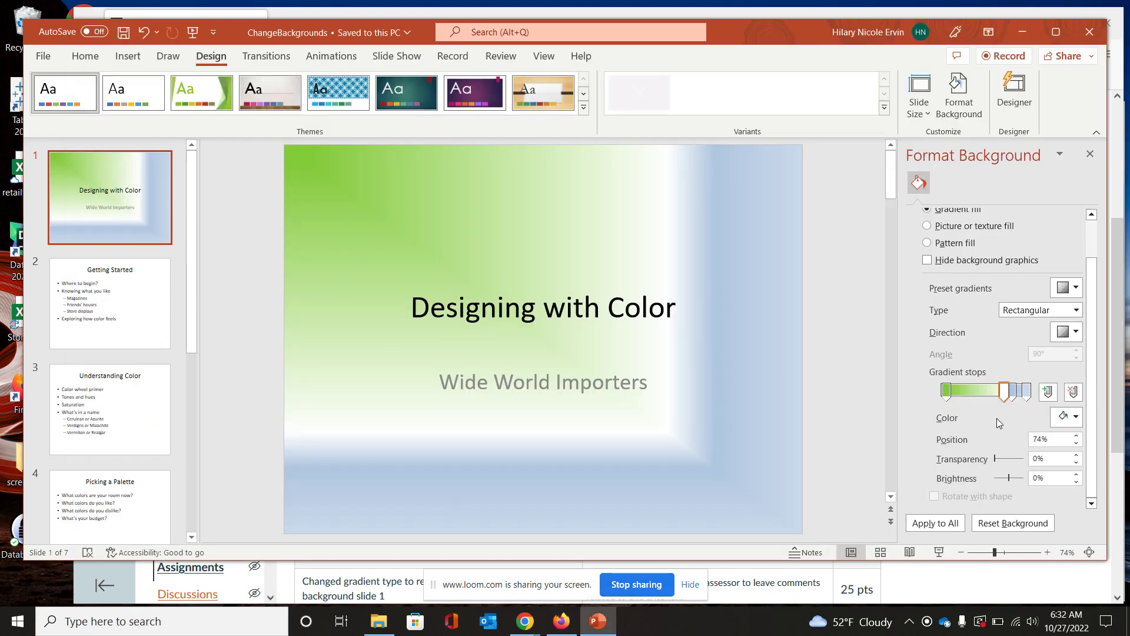
# - Set that stop's position to 45% and brightness to 90%
pyautogui.doubleClick(1040, 440)
pyautogui.write('45')
pyautogui.press('Tab')
pyautogui.press('Tab')
pyautogui.press('Tab')
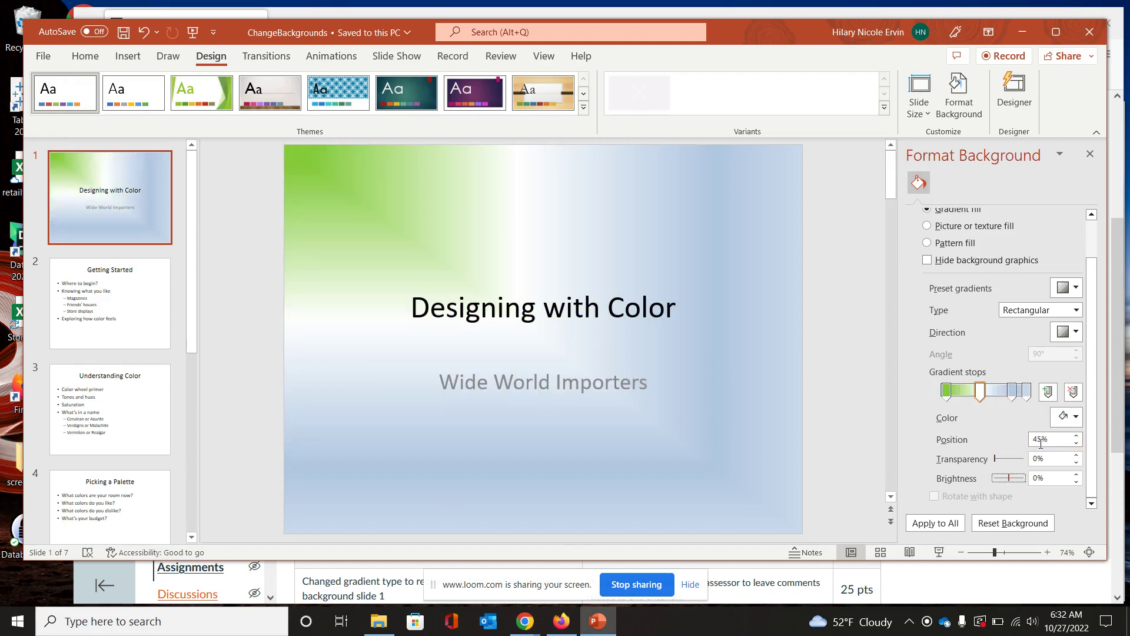
pyautogui.press('Tab')
pyautogui.write('90')
pyautogui.click(873, 408)
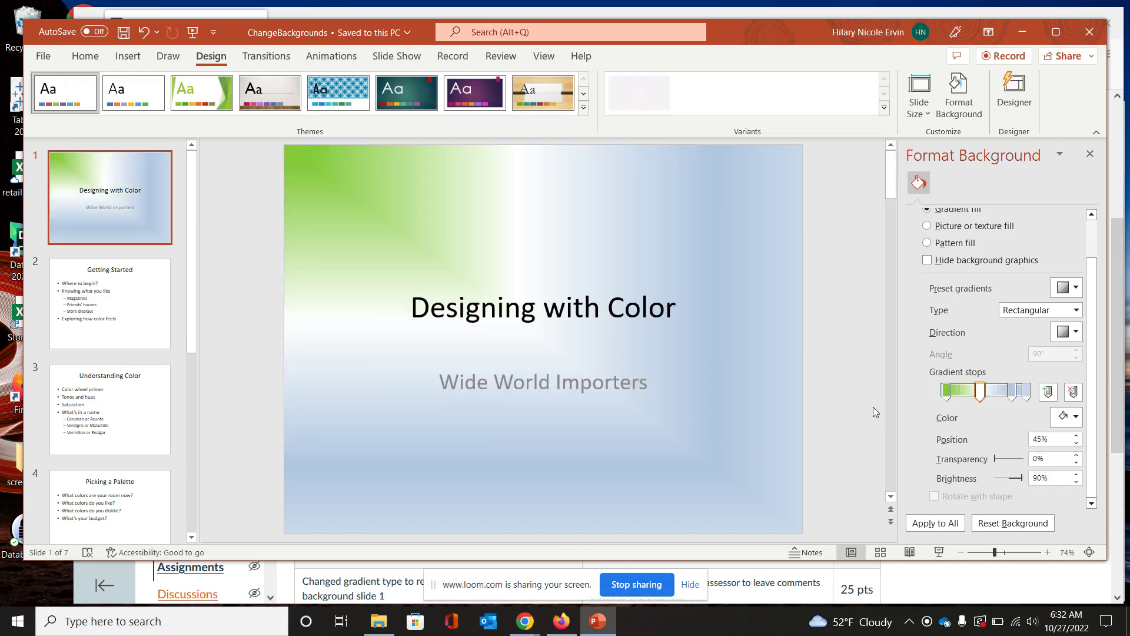
pyautogui.click(1012, 392)
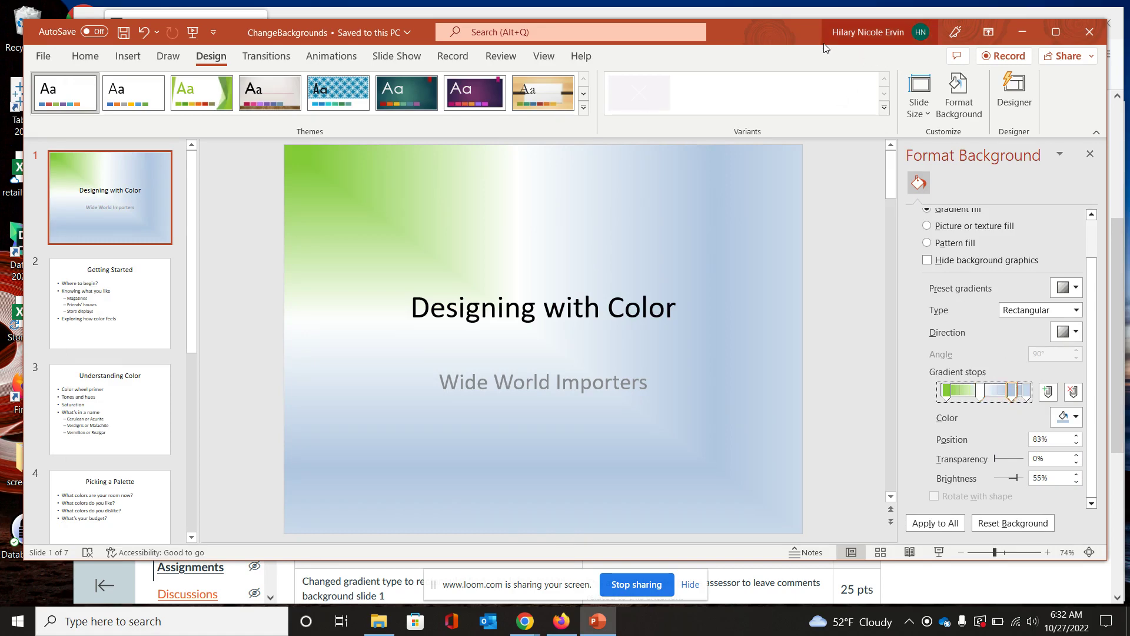
# - Make the third gradient stop Light Blue at position 75%
pyautogui.click(821, 15)
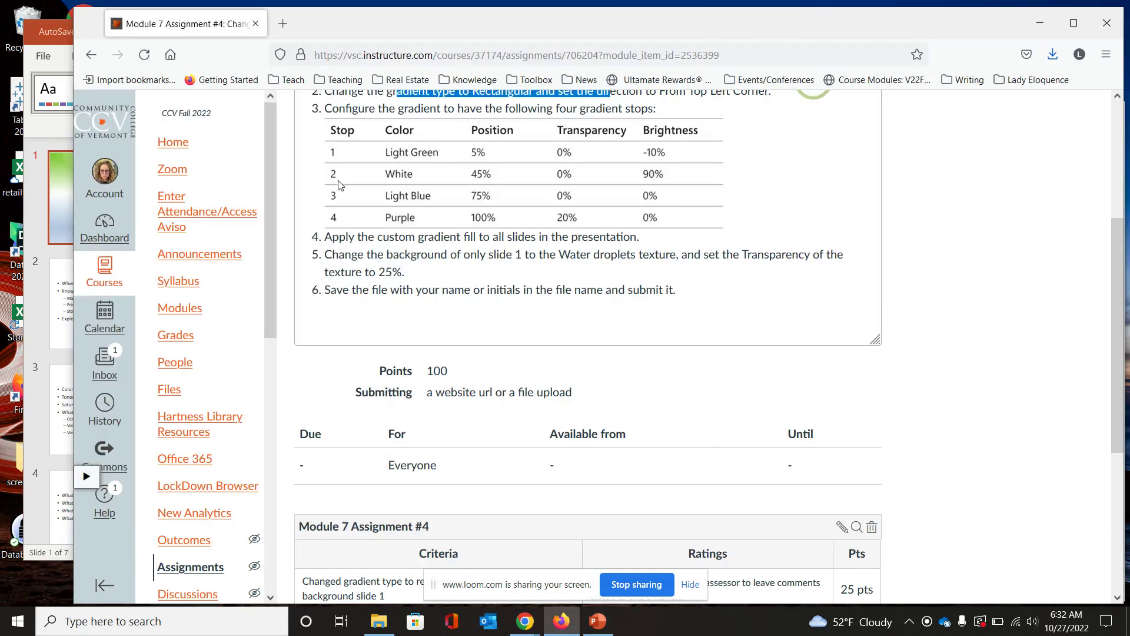
pyautogui.click(36, 518)
pyautogui.click(1075, 417)
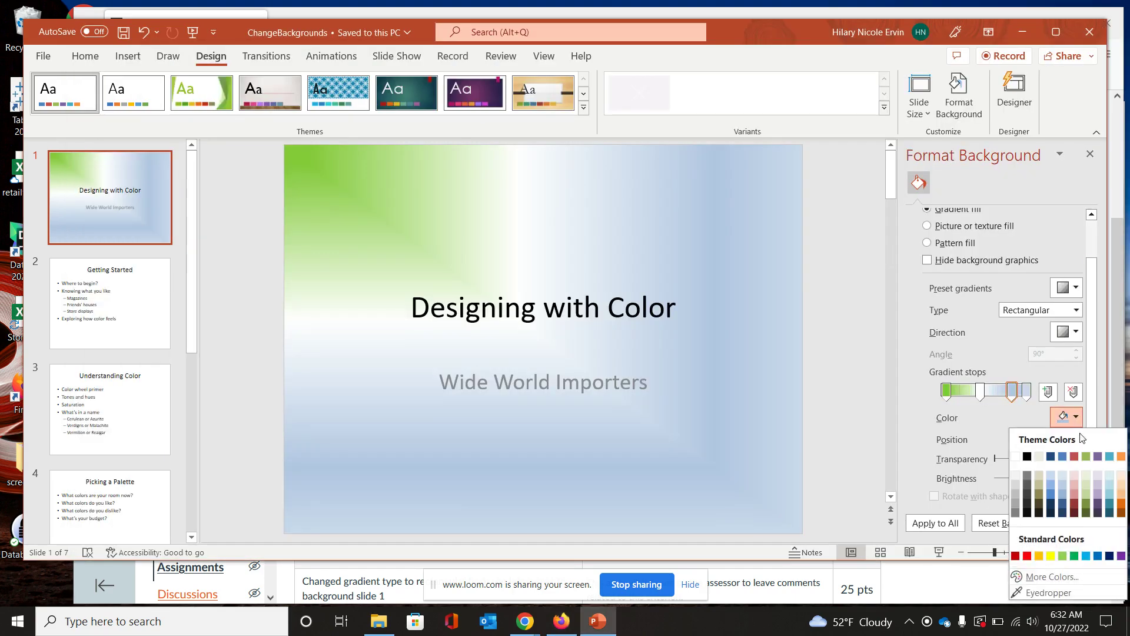
pyautogui.click(1086, 556)
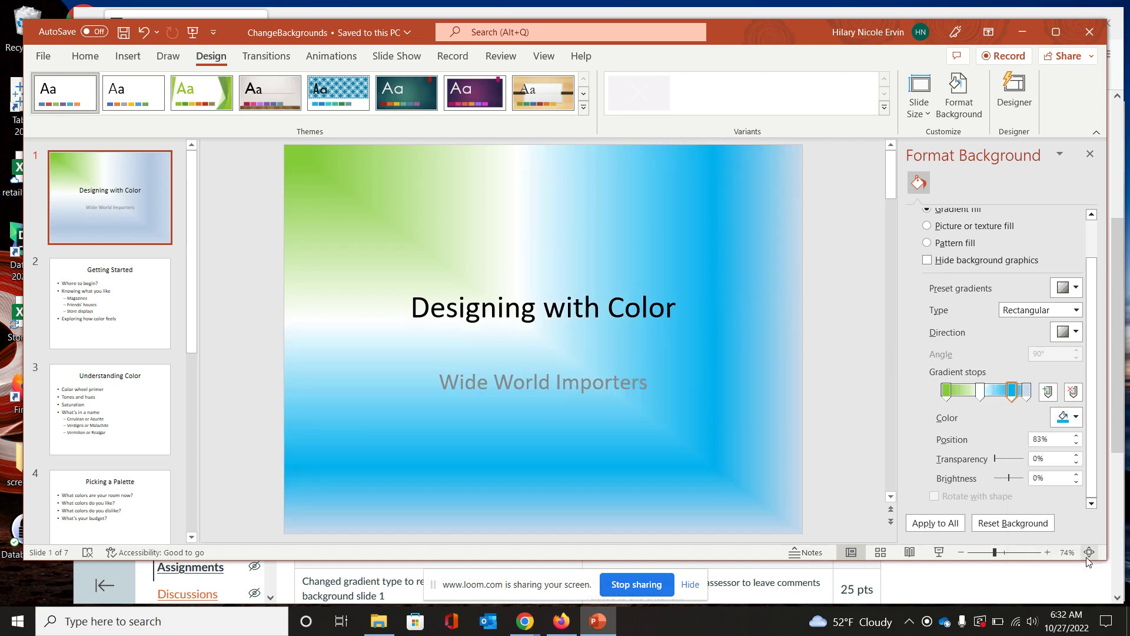
pyautogui.doubleClick(1052, 439)
pyautogui.write('75')
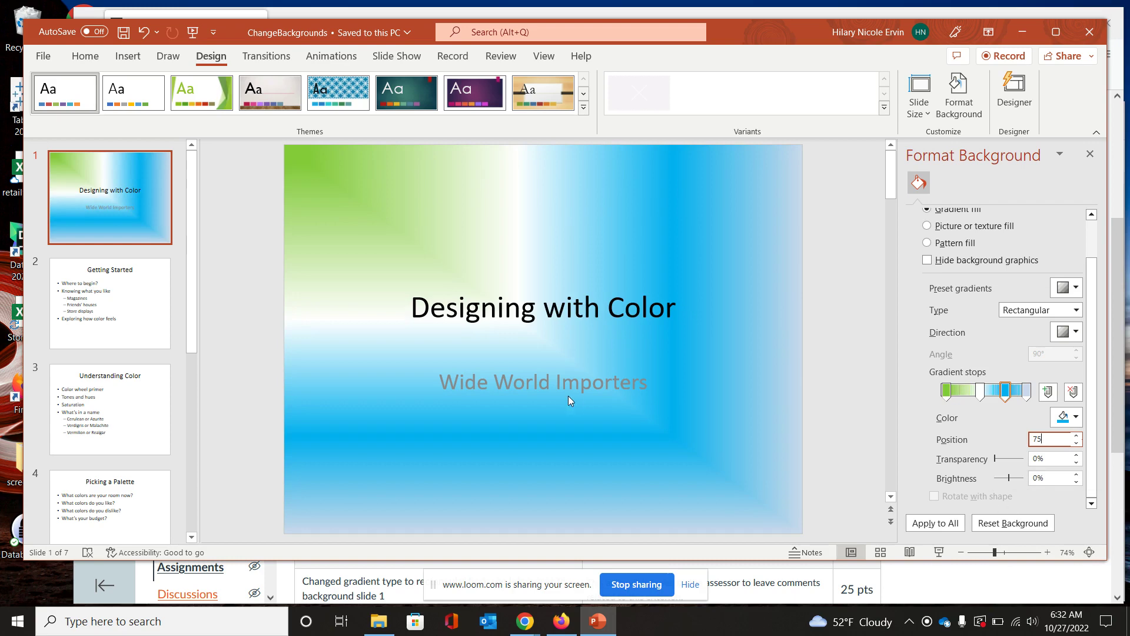
pyautogui.click(622, 443)
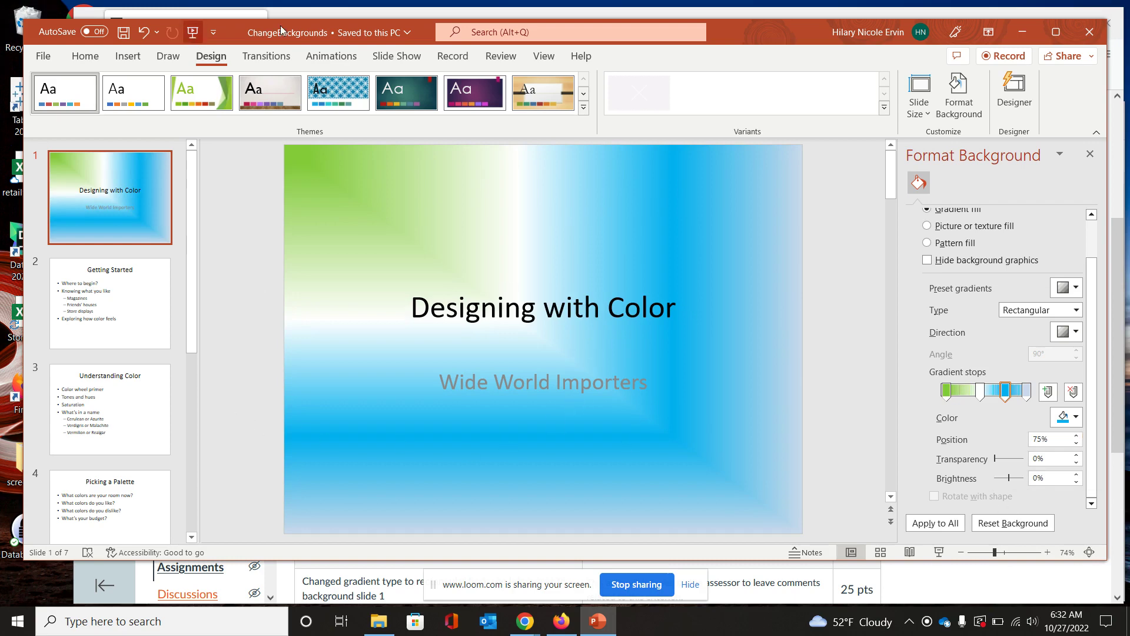
pyautogui.click(319, 9)
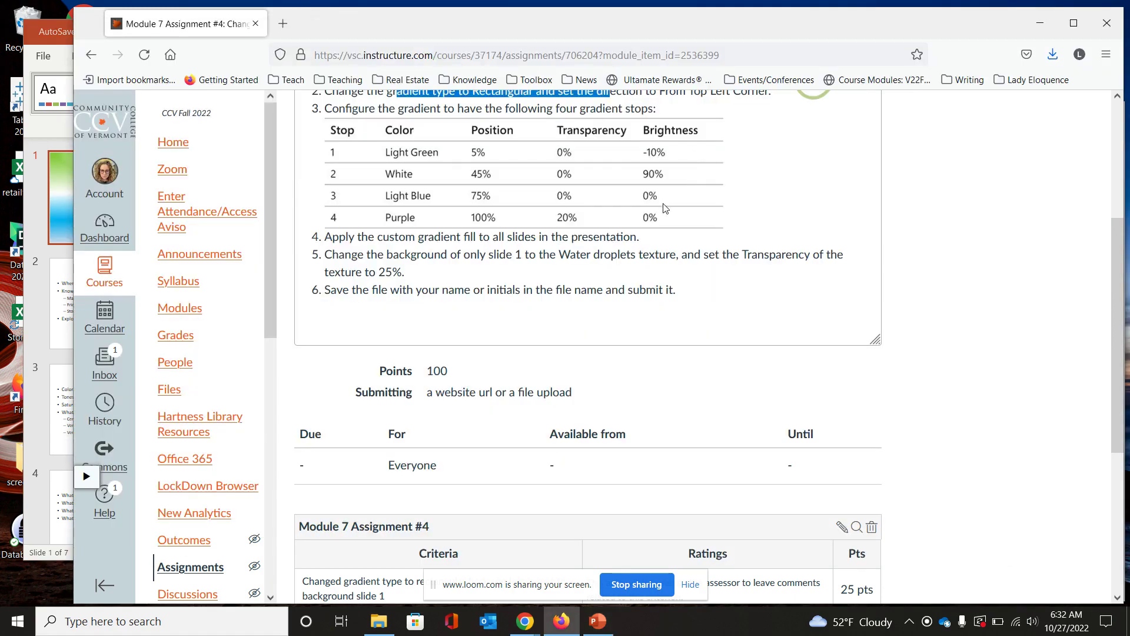
pyautogui.click(31, 517)
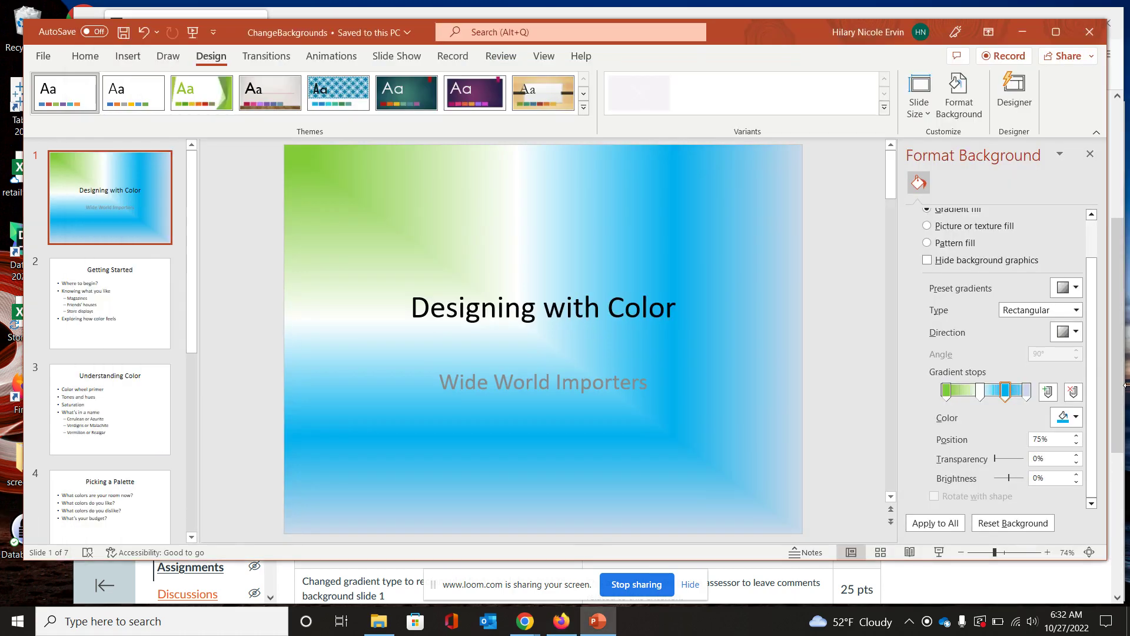
# - Make the last gradient stop Purple with 20% transparency, then highlight the apply-to-all instruction
pyautogui.click(1024, 395)
pyautogui.click(1076, 416)
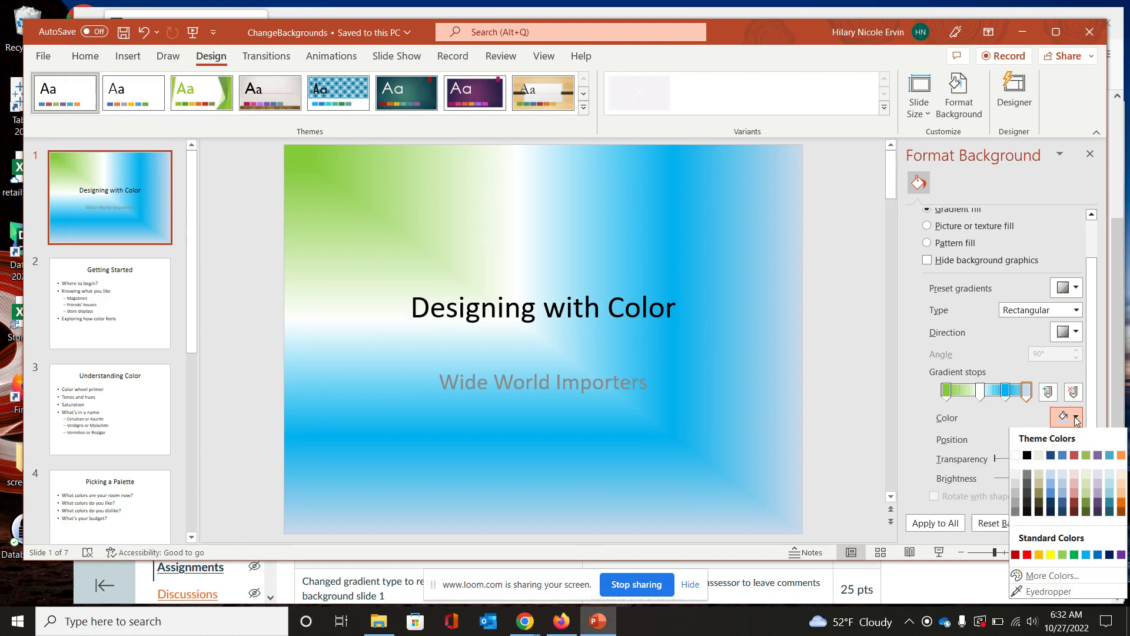
pyautogui.click(1121, 555)
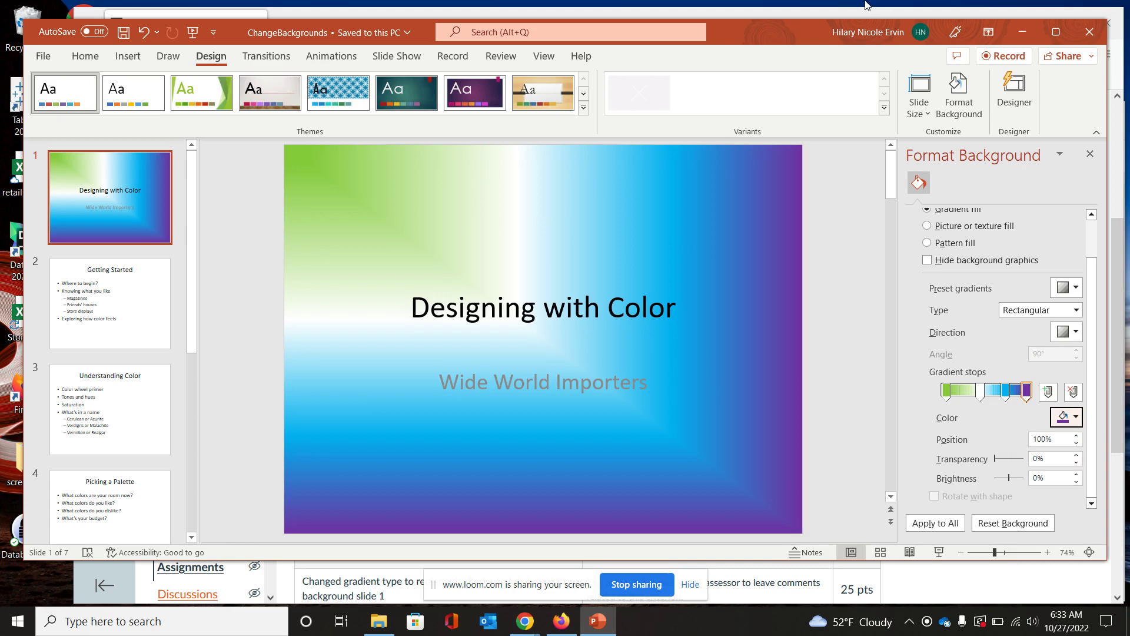
pyautogui.click(839, 8)
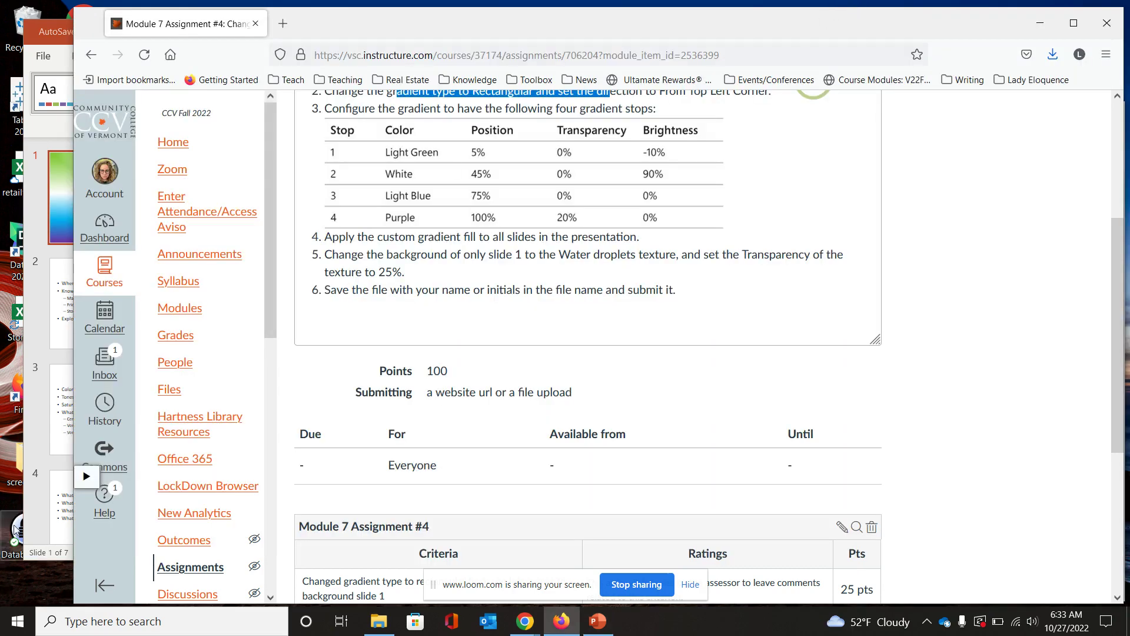
pyautogui.click(44, 521)
pyautogui.click(1040, 459)
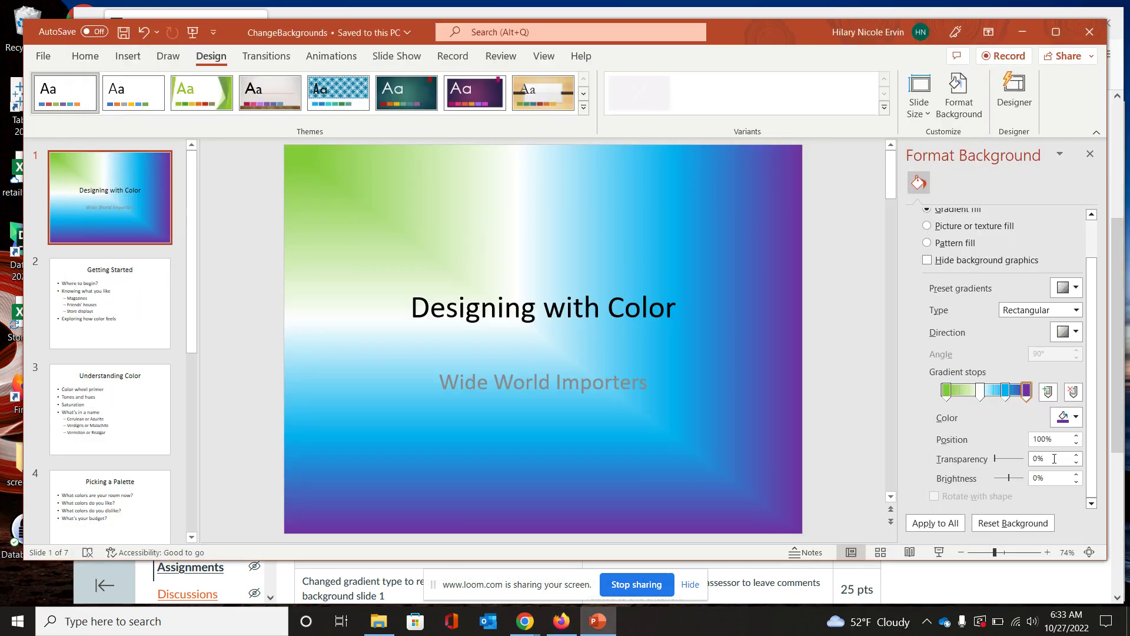
pyautogui.write('20')
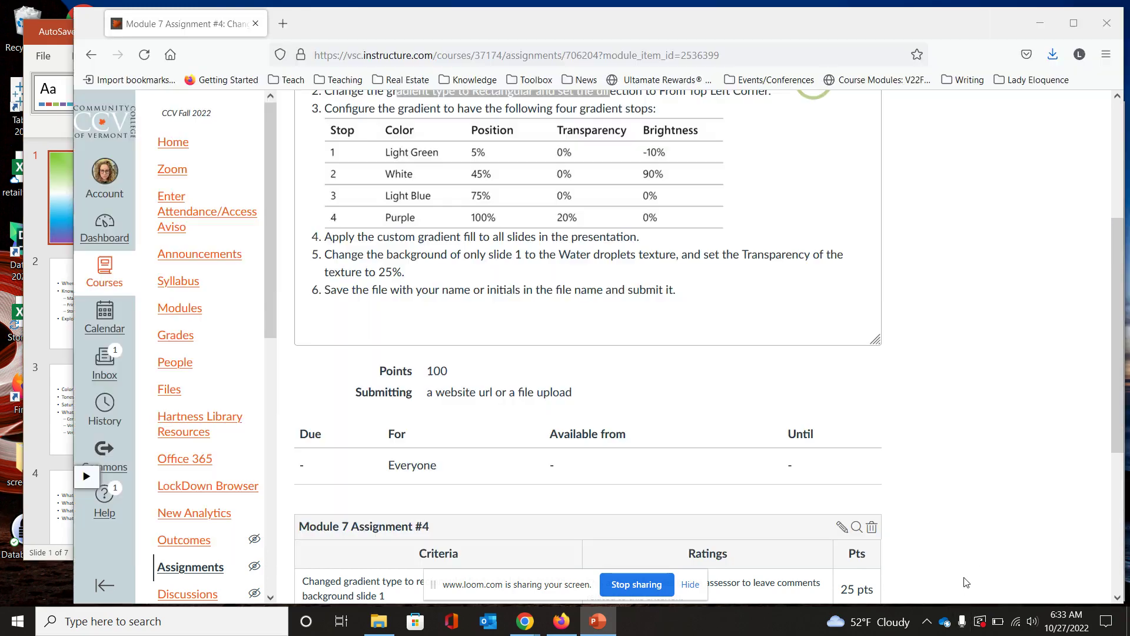
pyautogui.hotkey('alt', 'Tab')
pyautogui.moveTo(359, 235); pyautogui.dragTo(714, 240)
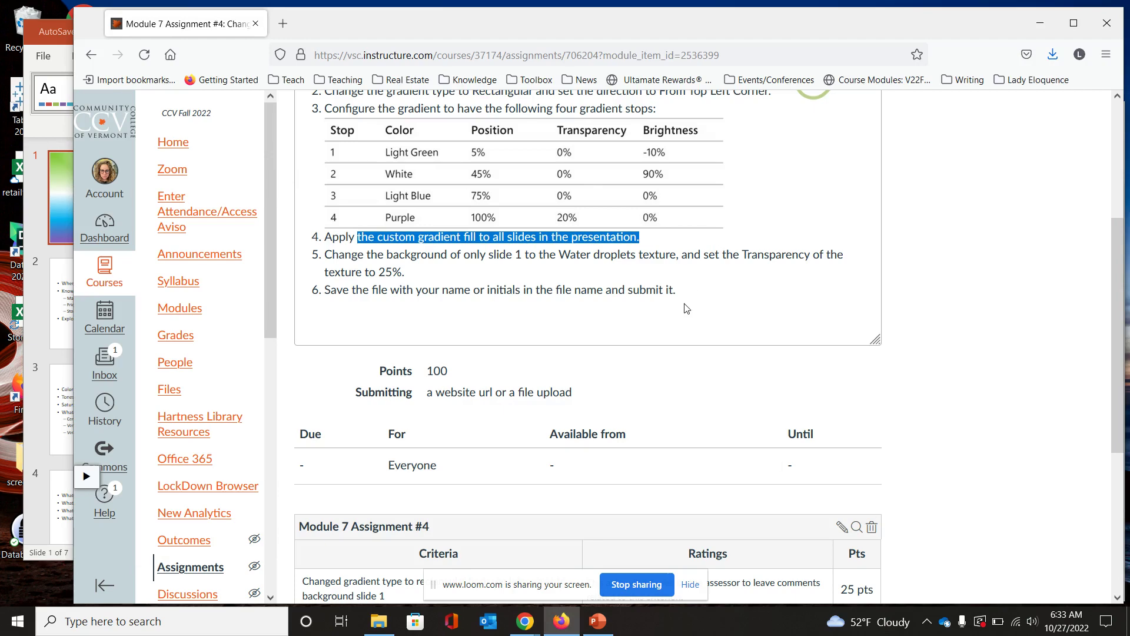
# - Apply the custom gradient background to all seven slides
pyautogui.click(35, 336)
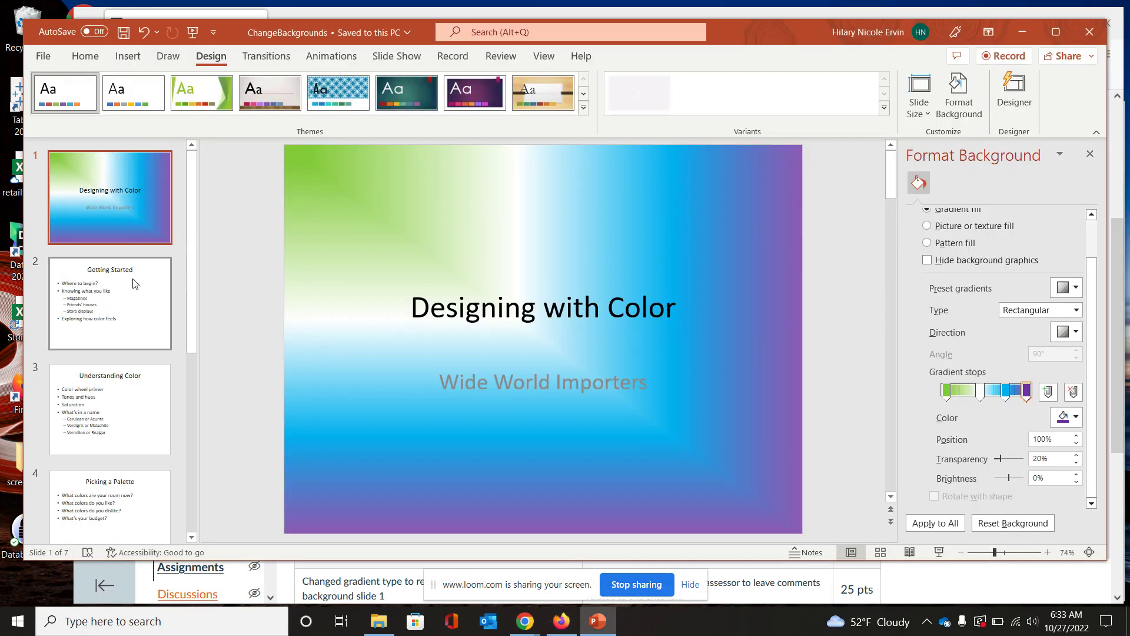
pyautogui.click(946, 526)
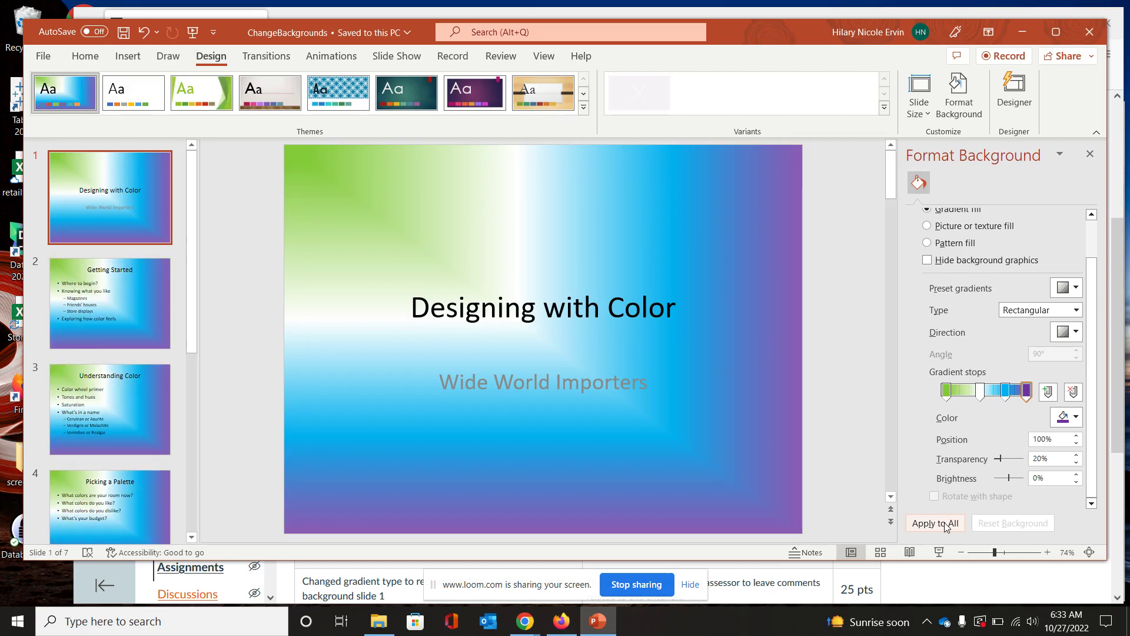
pyautogui.scroll(-5, 133, 406)
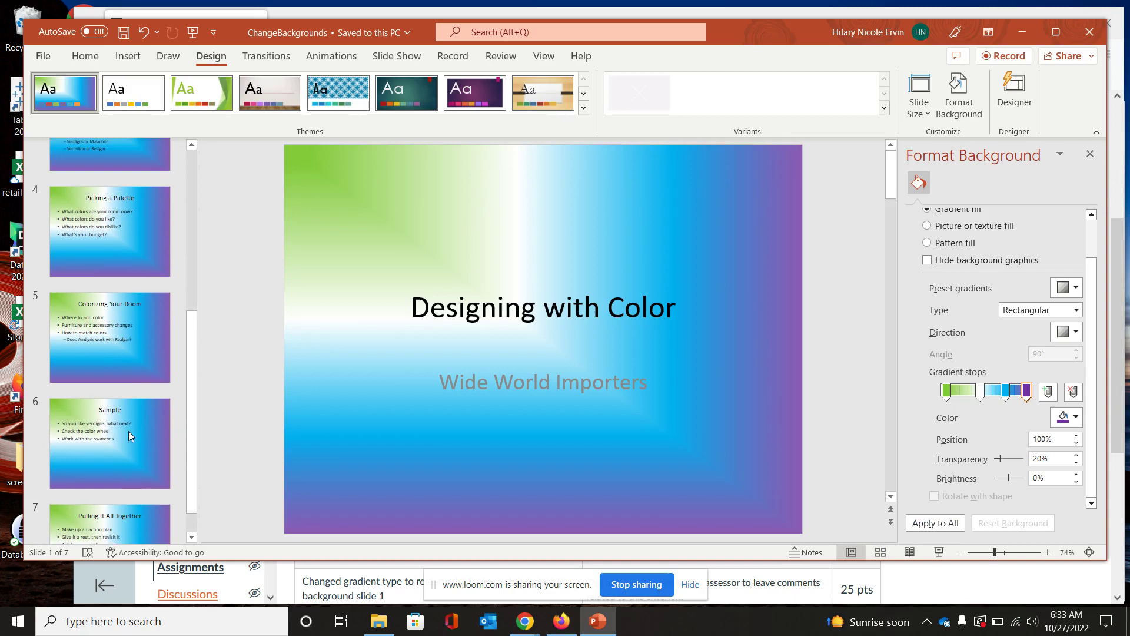
pyautogui.scroll(5, 129, 431)
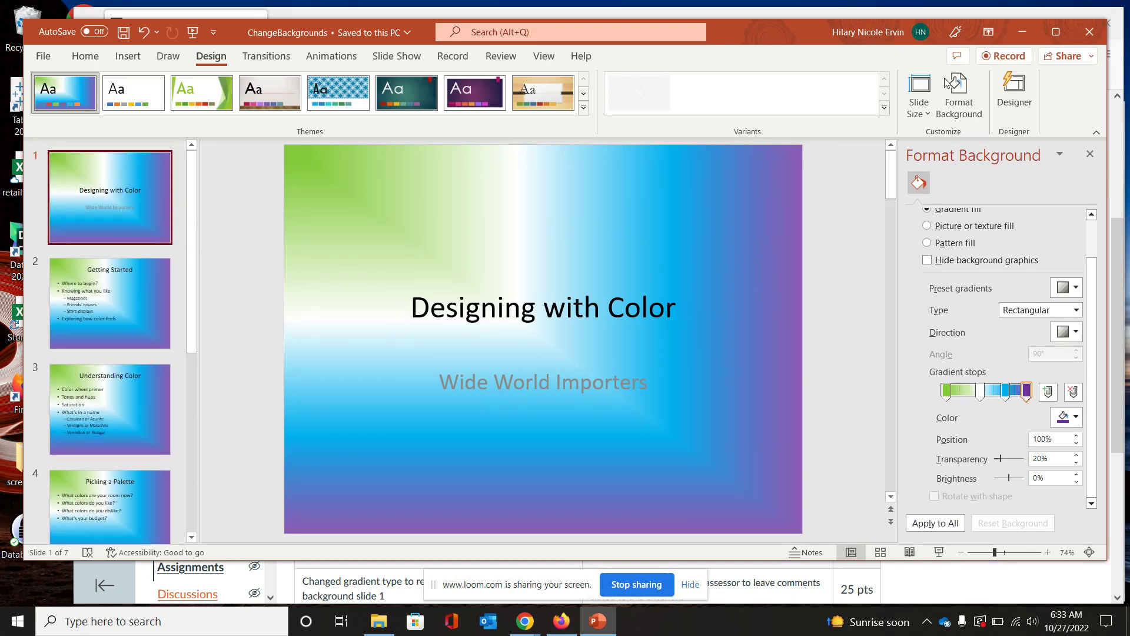
# - Read the next assignment step about slide 1's water droplets texture
pyautogui.click(972, 9)
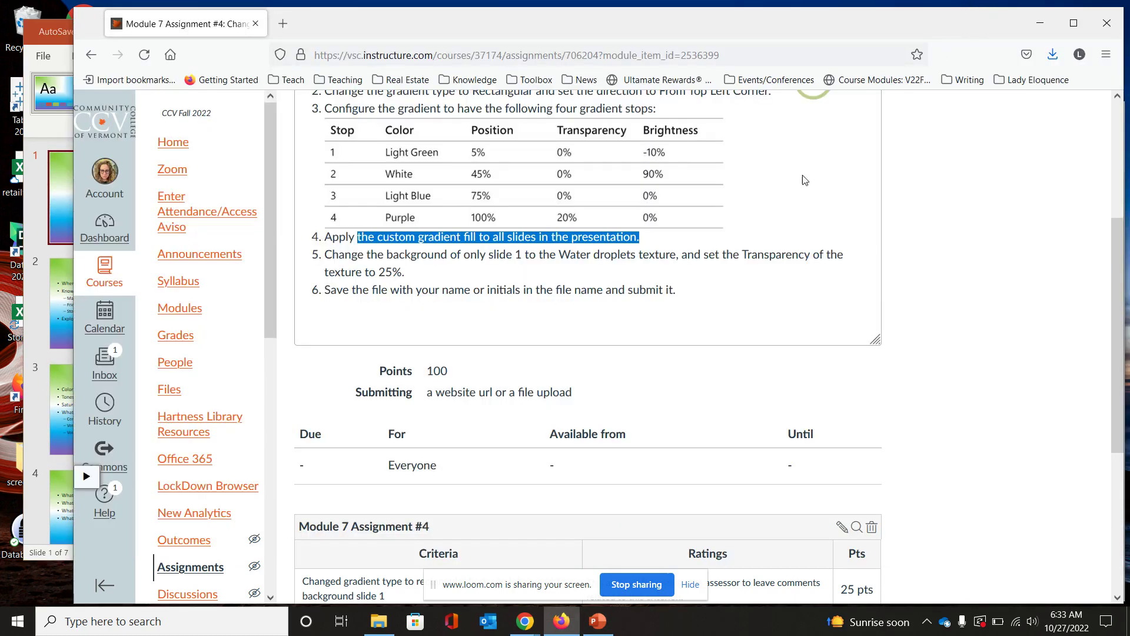
pyautogui.click(651, 254)
pyautogui.moveTo(488, 254); pyautogui.dragTo(709, 259)
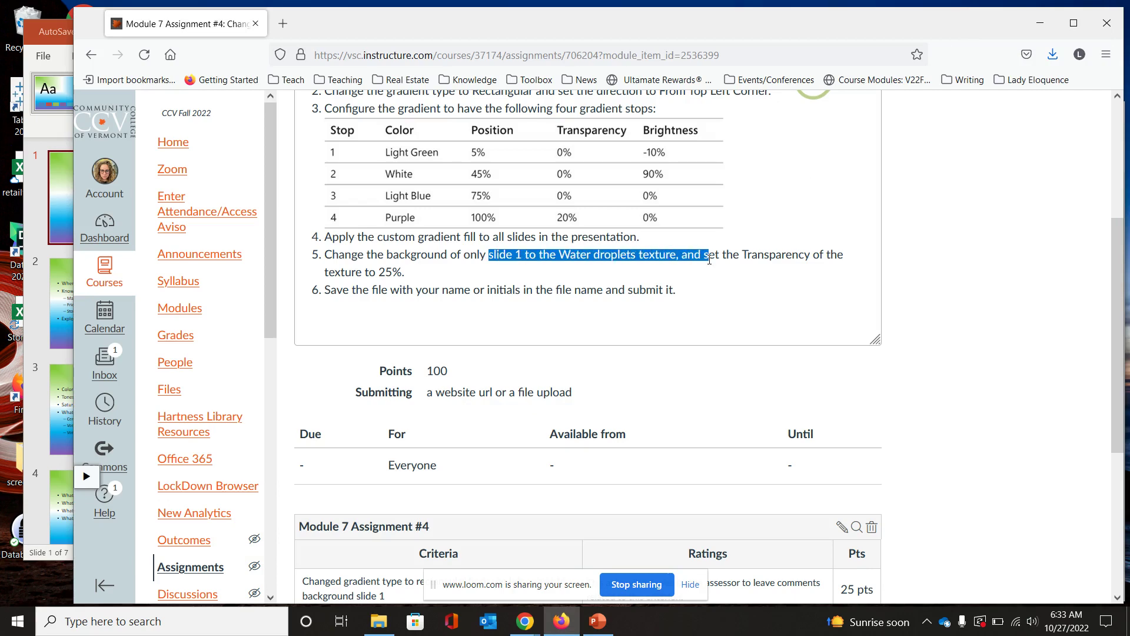
pyautogui.click(863, 250)
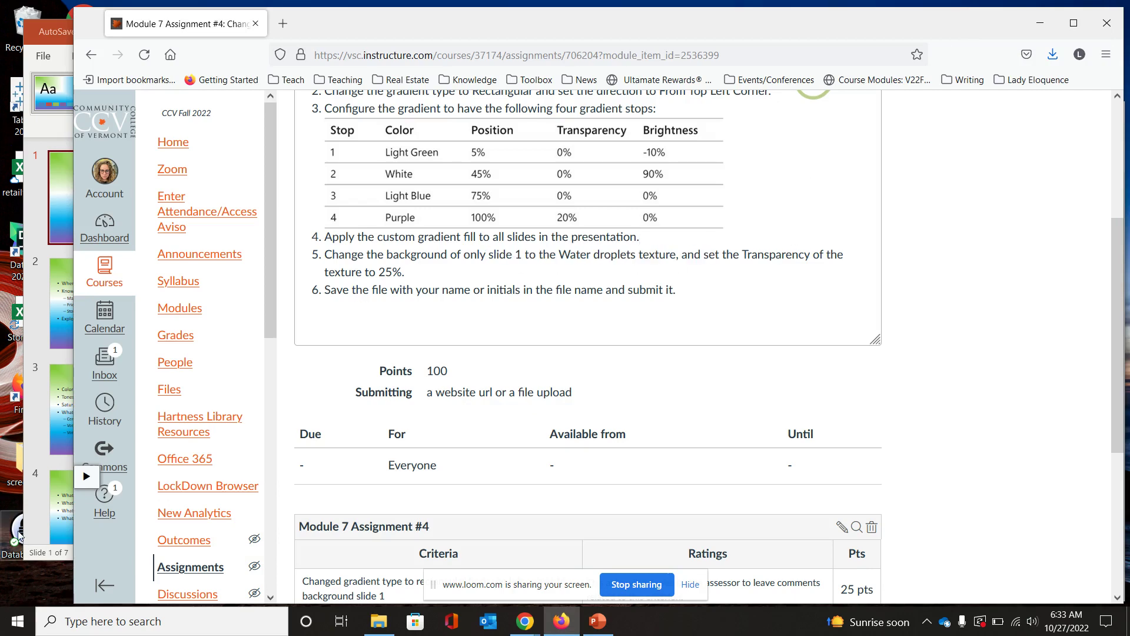
pyautogui.click(30, 455)
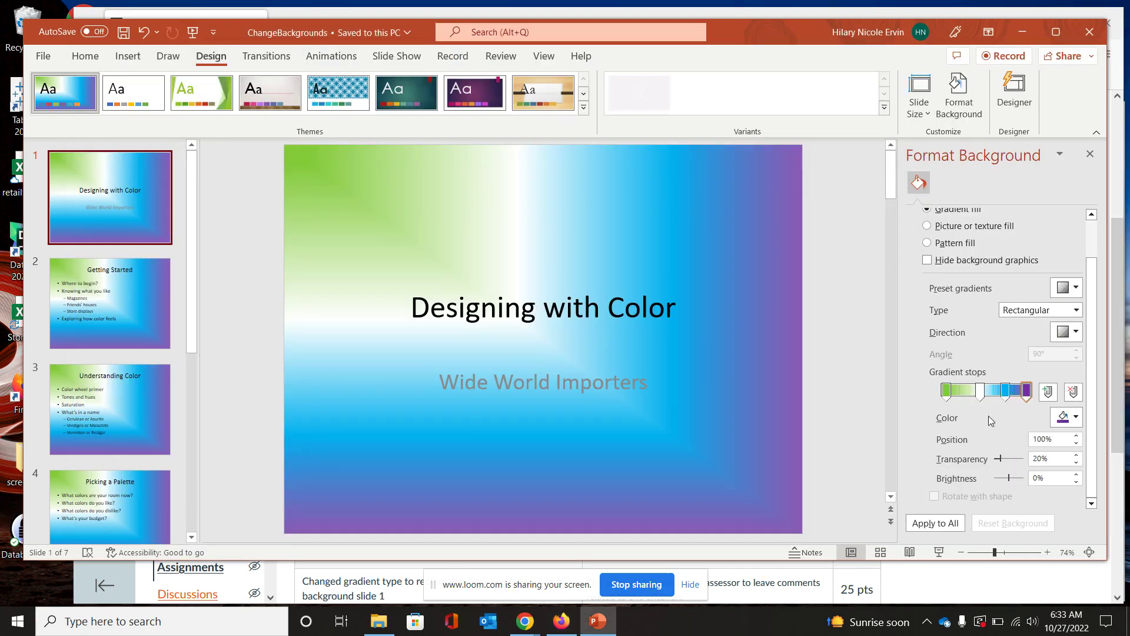
# - Switch slide 1's background to Picture or texture fill using the Water droplets texture
pyautogui.scroll(2, 986, 425)
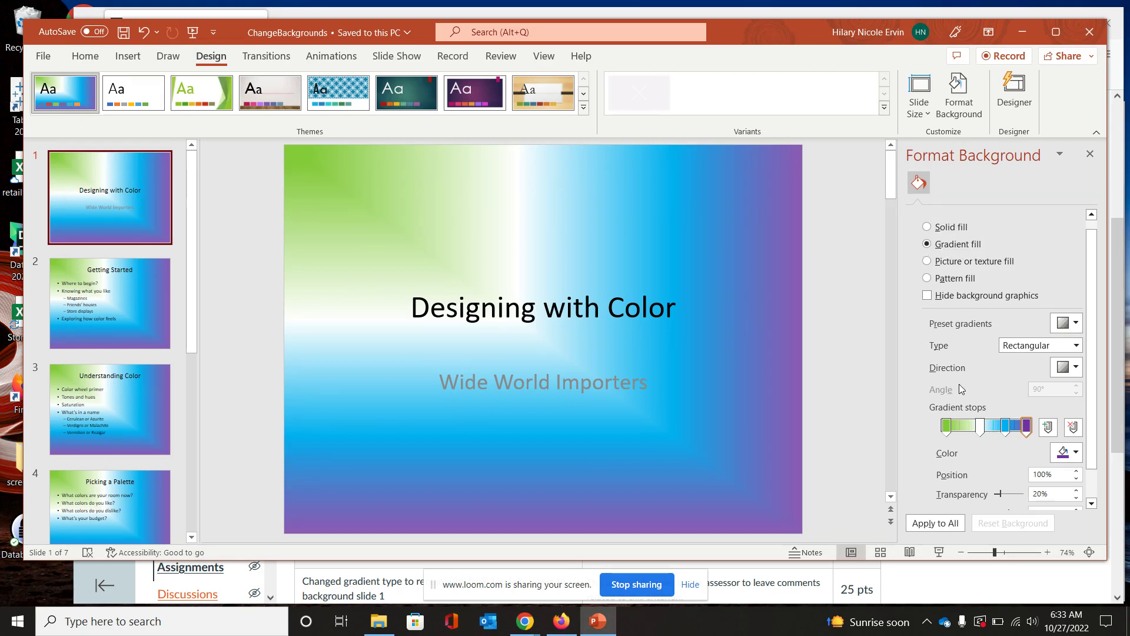
pyautogui.click(927, 261)
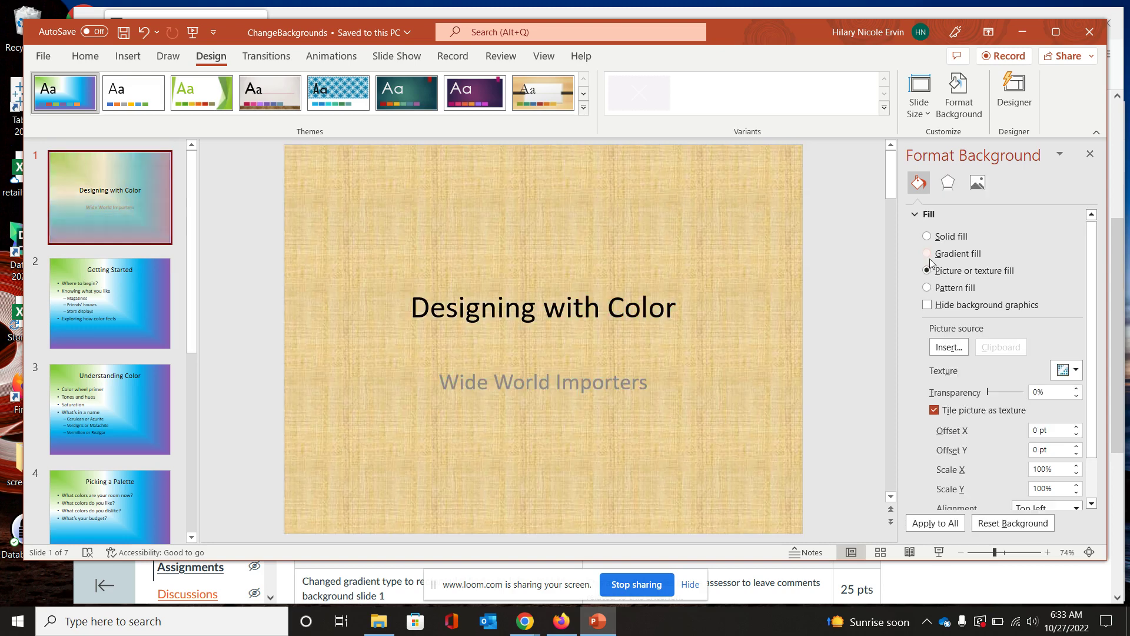
pyautogui.click(1075, 369)
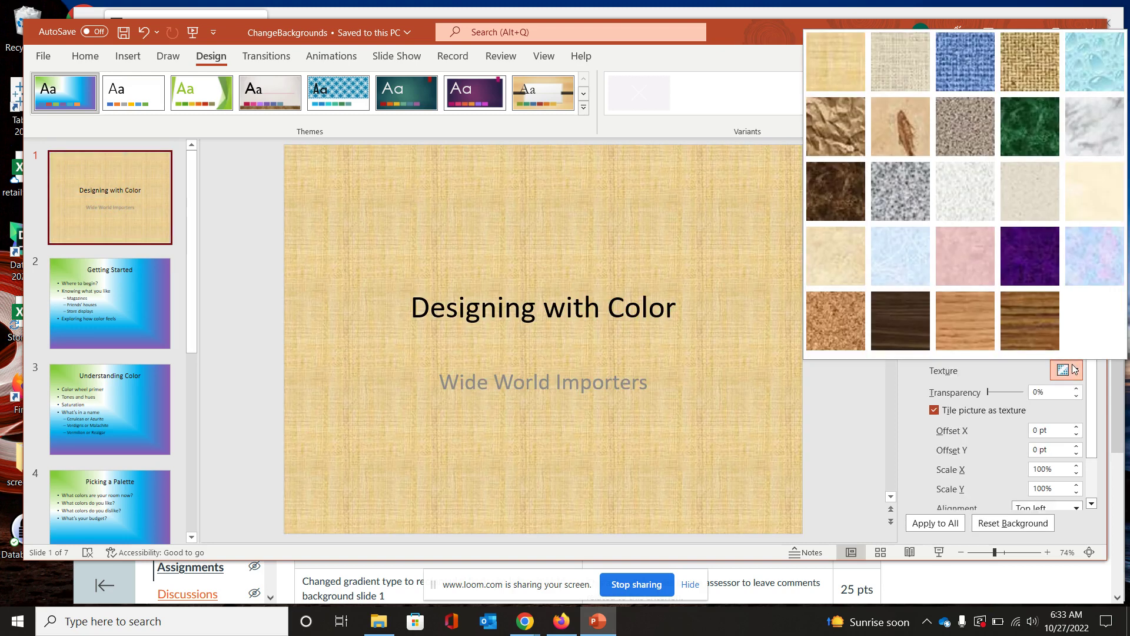
pyautogui.click(1075, 370)
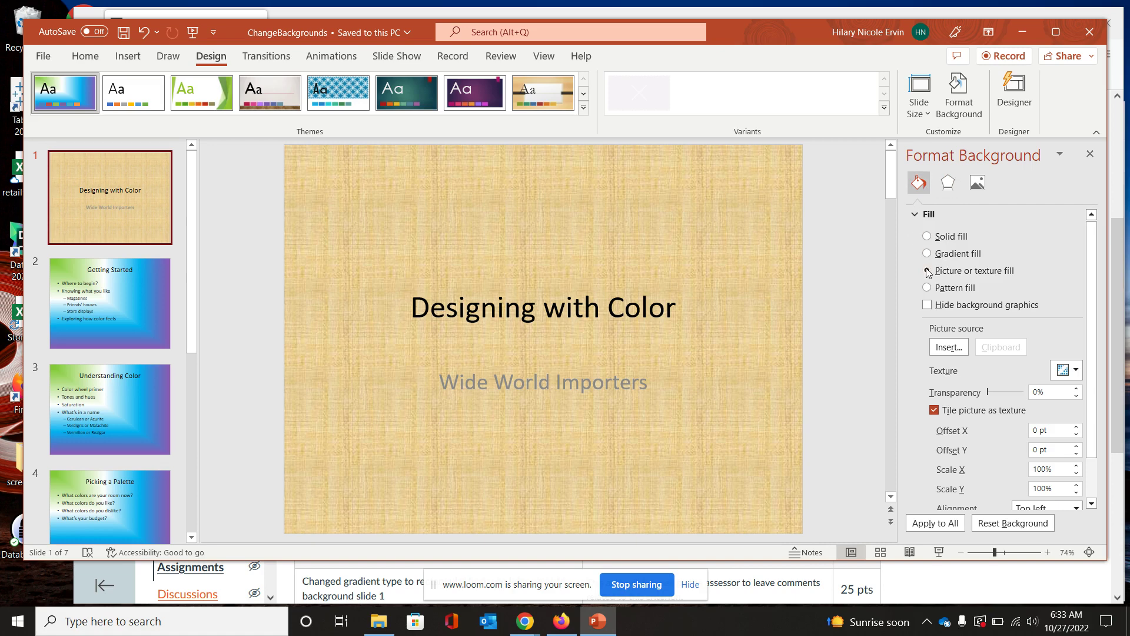
pyautogui.click(1075, 370)
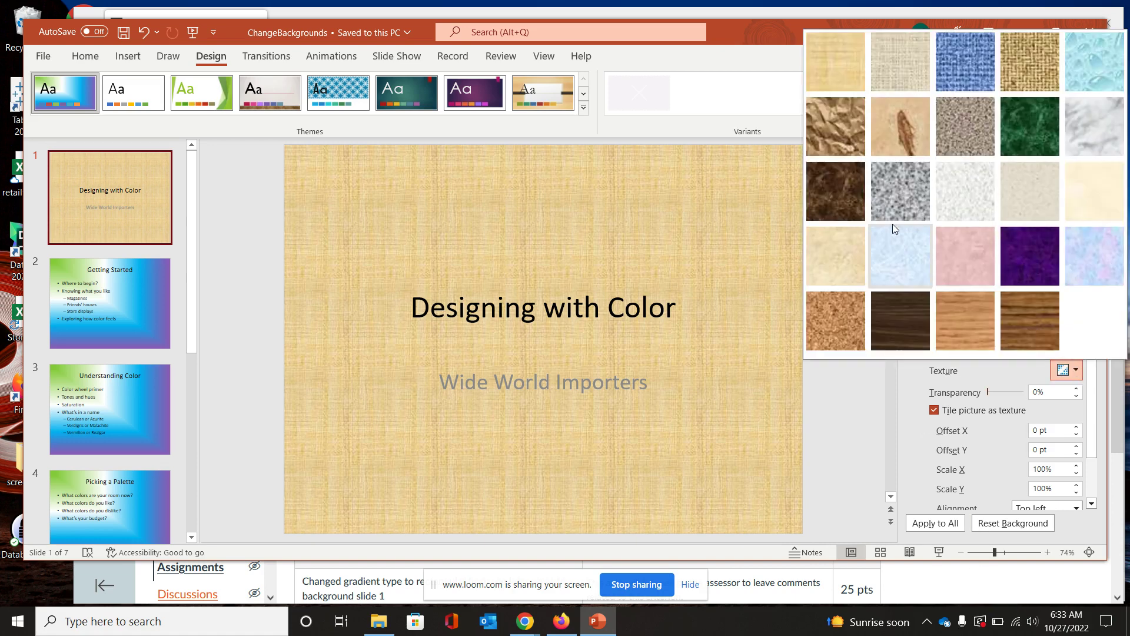
pyautogui.click(1072, 81)
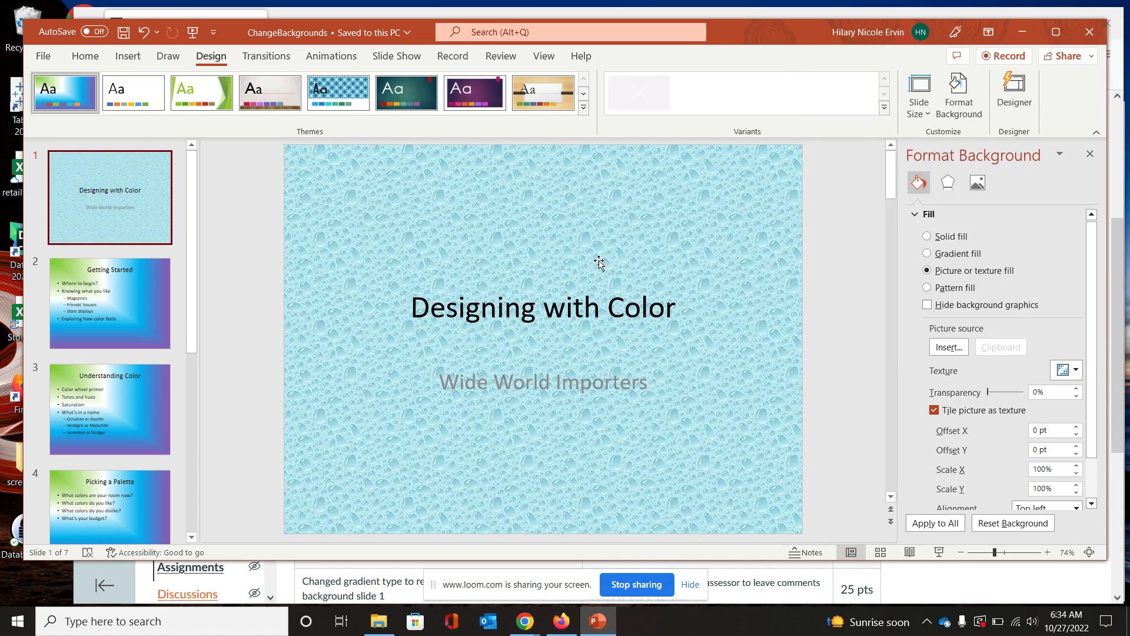
# - Check the assignment's 25% transparency requirement, then return to the presentation
pyautogui.click(818, 7)
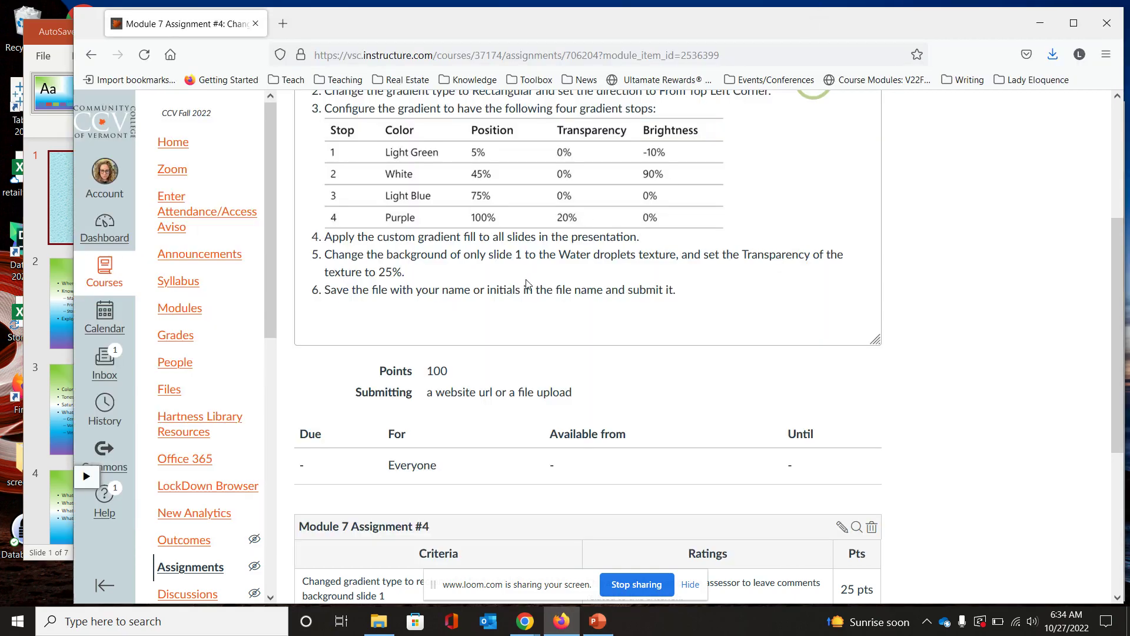
pyautogui.moveTo(356, 273); pyautogui.dragTo(404, 274)
pyautogui.click(598, 621)
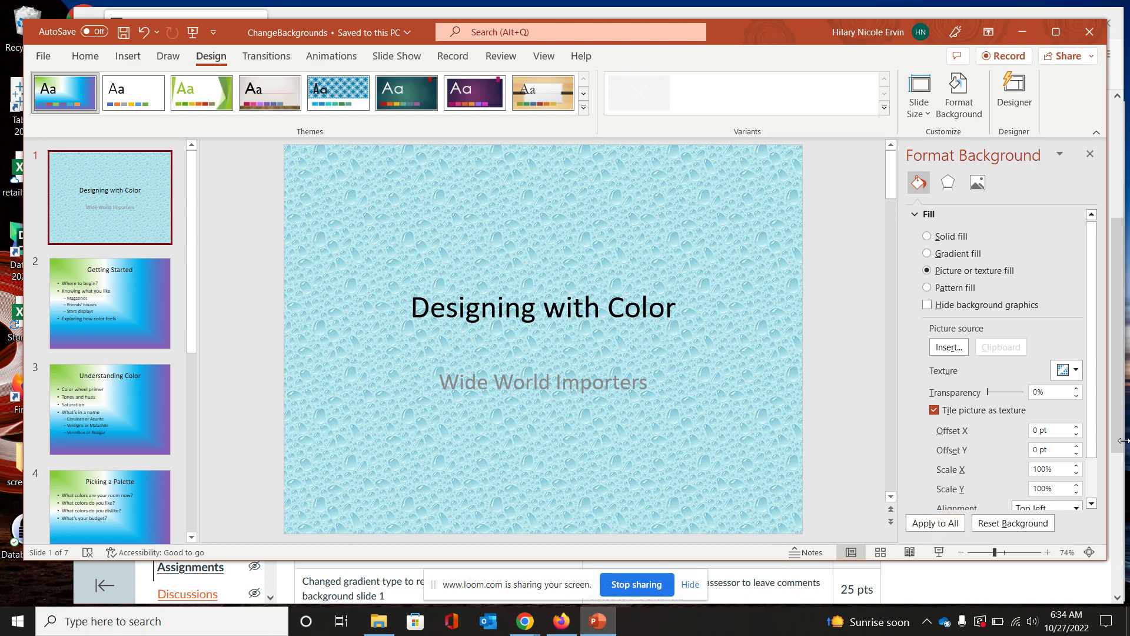
# - Set the Water droplets texture transparency to 25%, then go back to the assignment page
pyautogui.scroll(-1, 1045, 462)
pyautogui.click(1067, 342)
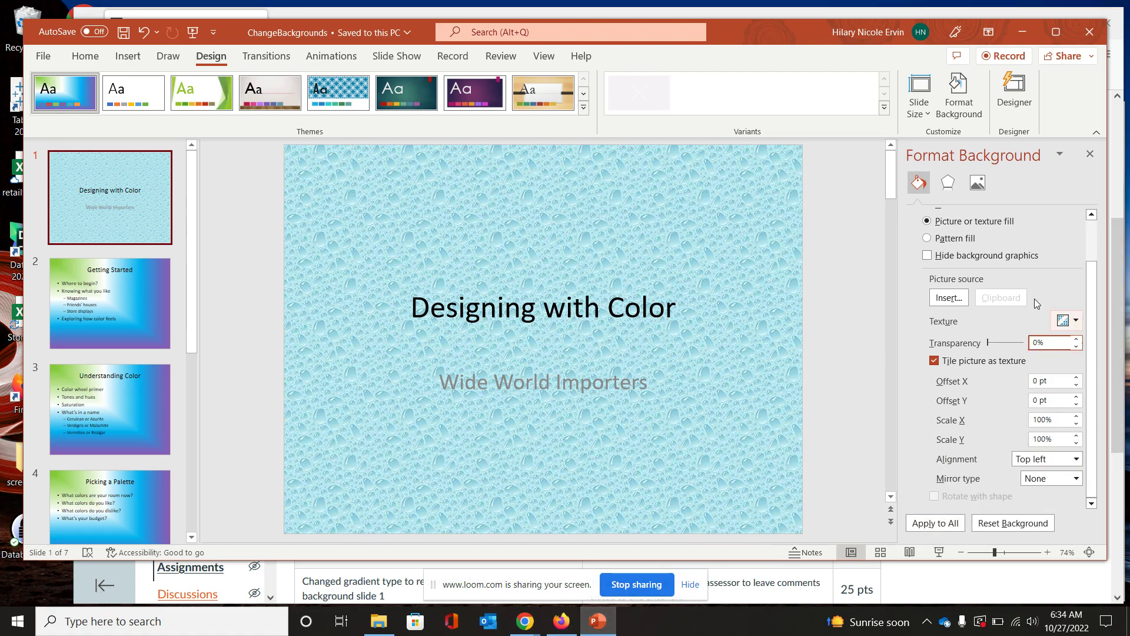
pyautogui.doubleClick(1063, 346)
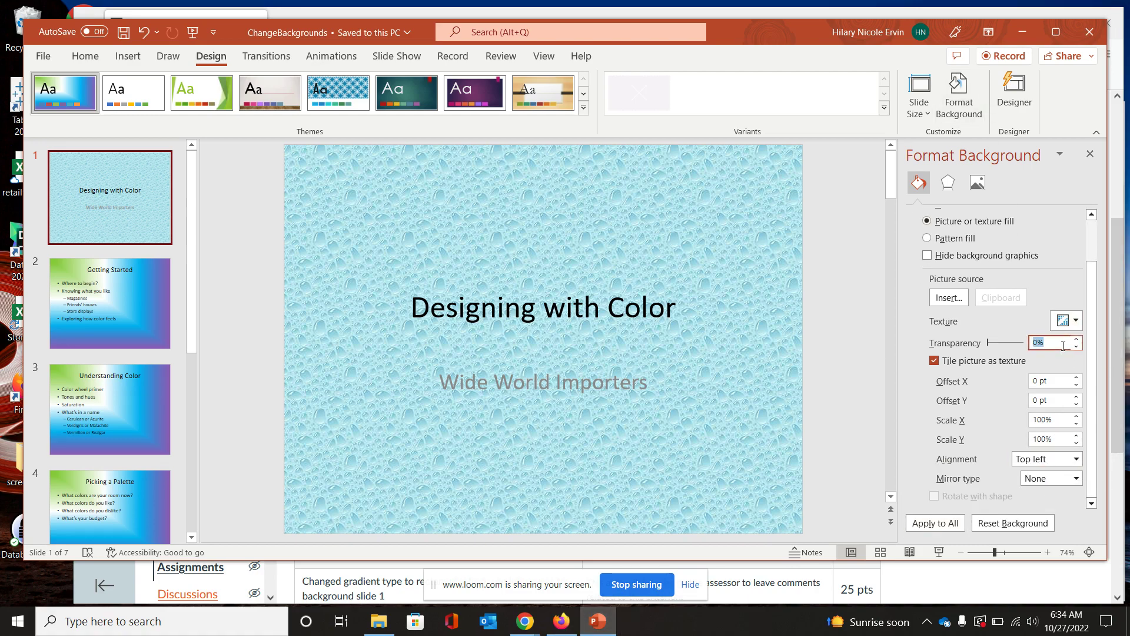
pyautogui.write('25')
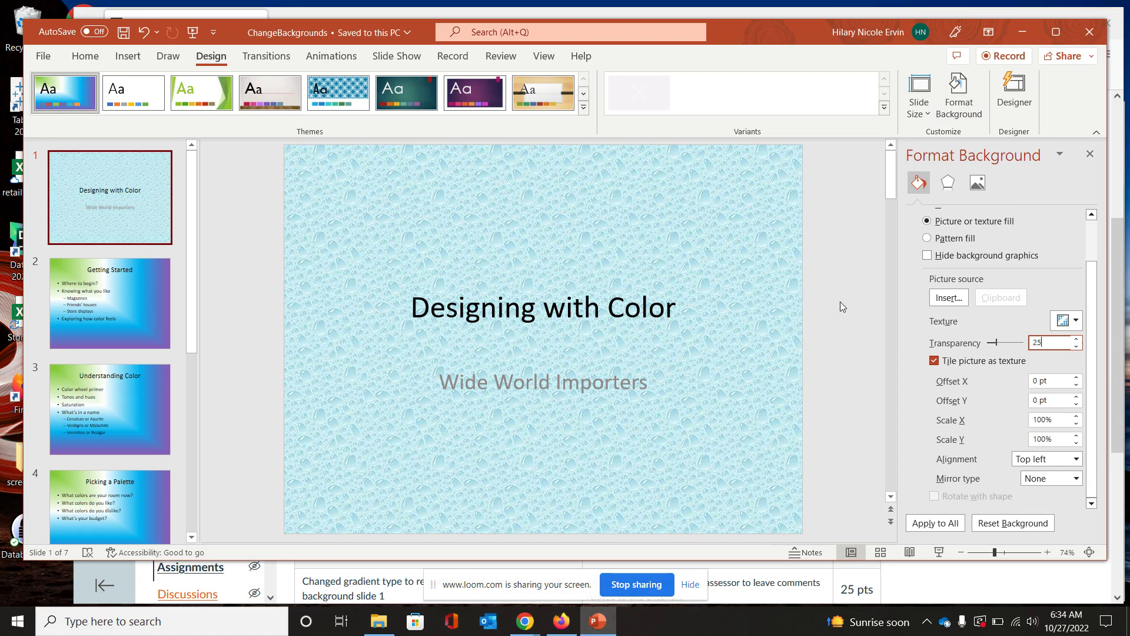
pyautogui.press('Tab')
pyautogui.hotkey('alt', 'Tab')
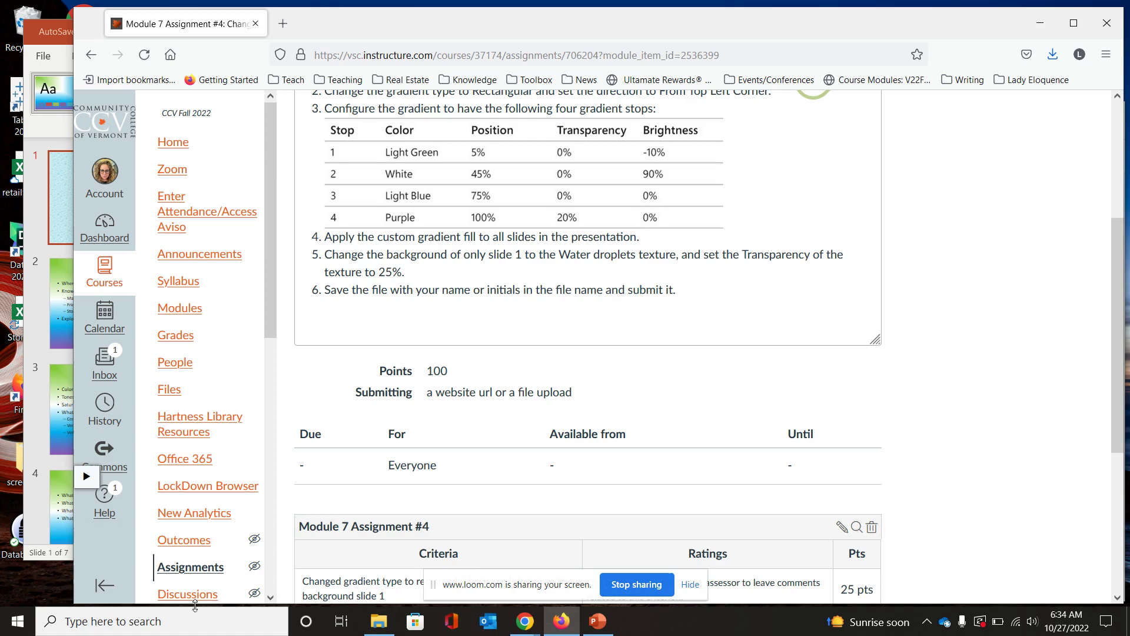
pyautogui.moveTo(521, 629)
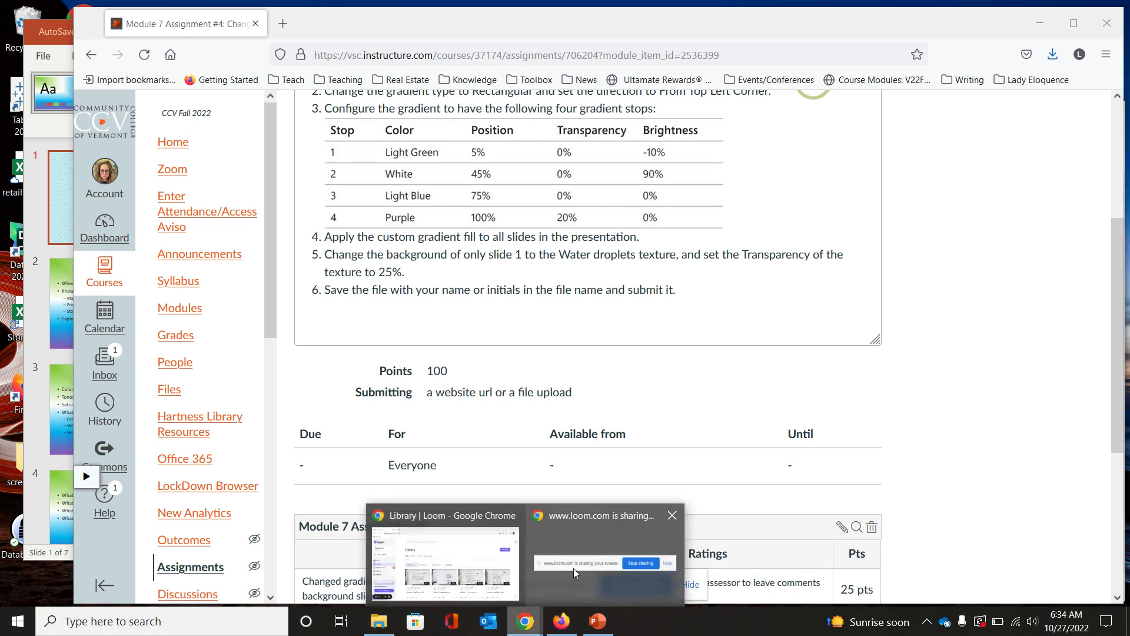